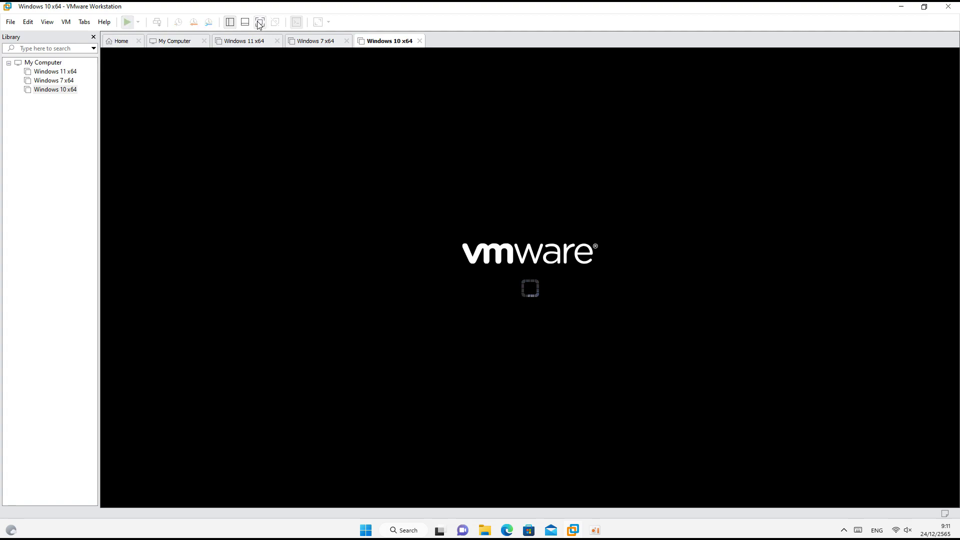
- Show the Windows 10 x64 virtual machine in full screen and boot it from the installation DVD
click(260, 22)
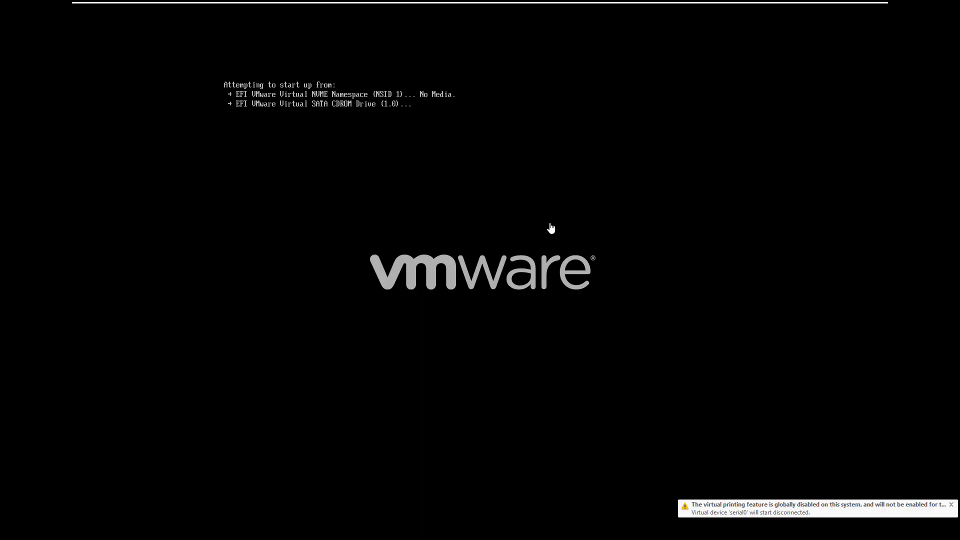
click(466, 312)
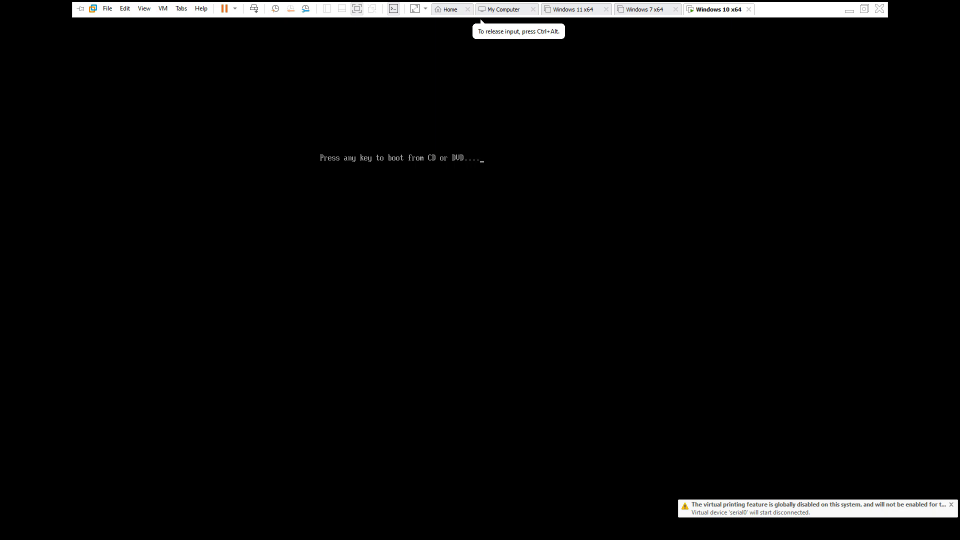
key(Return)
key(ctrl+alt)
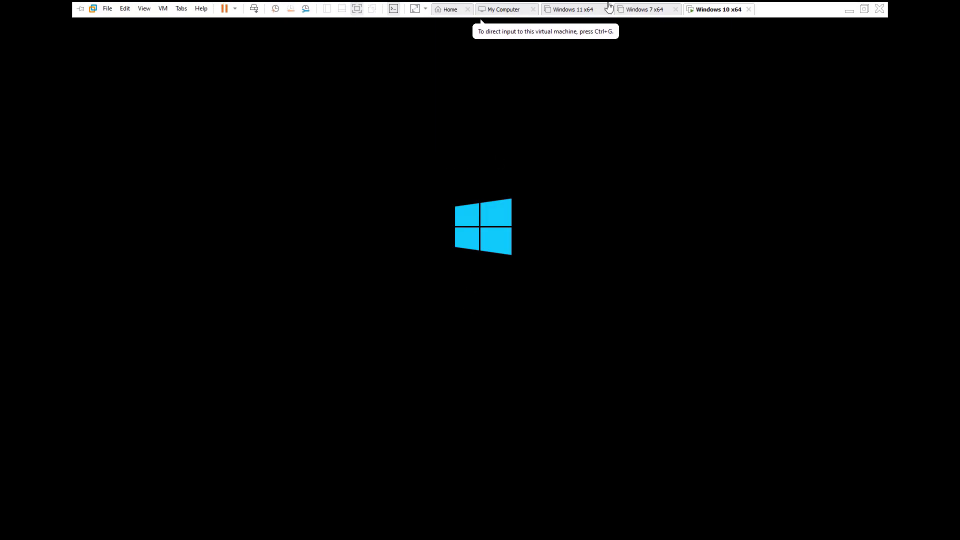
click(468, 238)
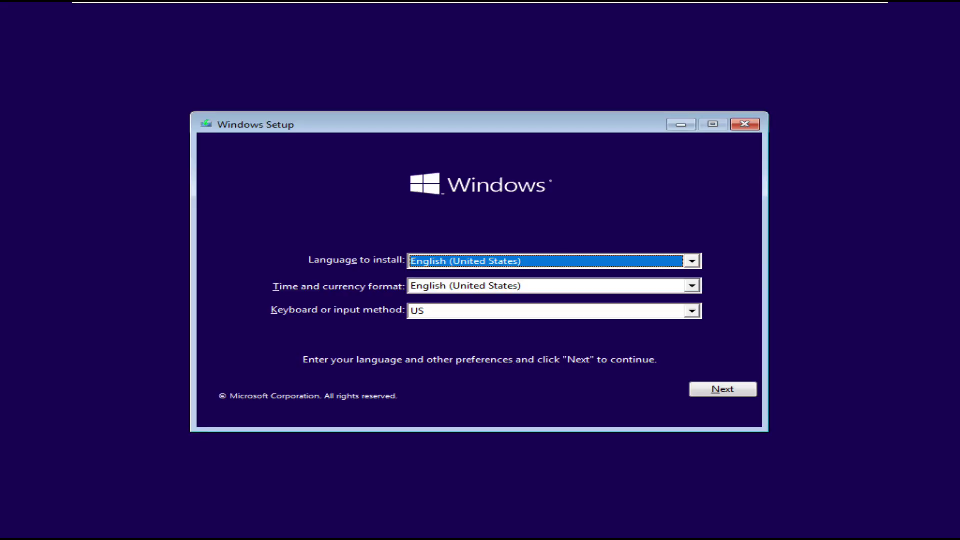
- Set the time and currency format to Thai (Thailand) and start the Windows installation
click(571, 290)
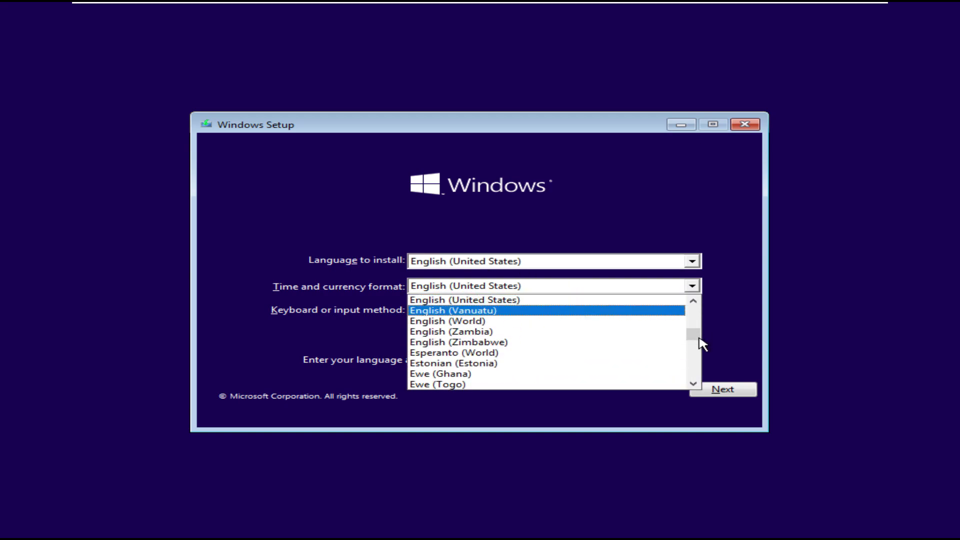
drag(695, 338, 681, 358)
scroll(681, 358, down, 8)
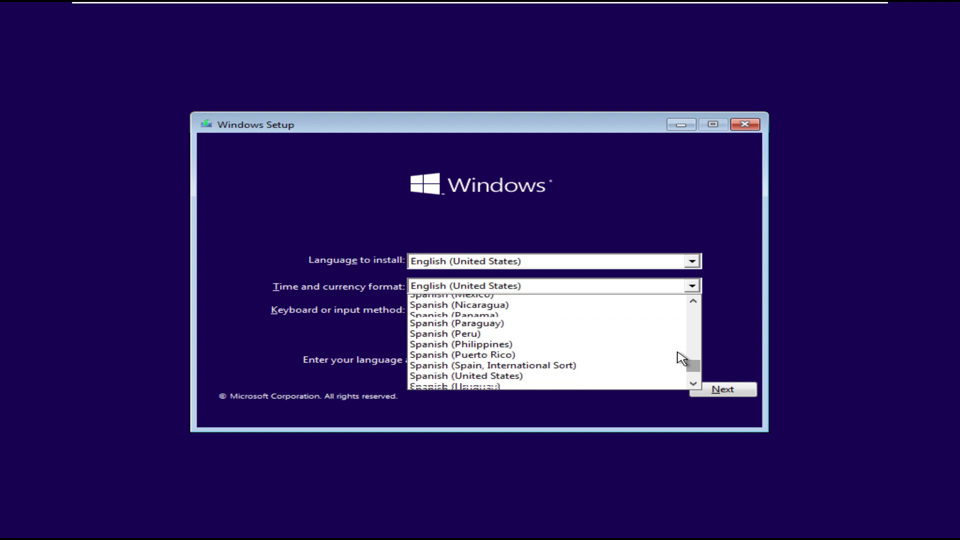
scroll(681, 358, down, 4)
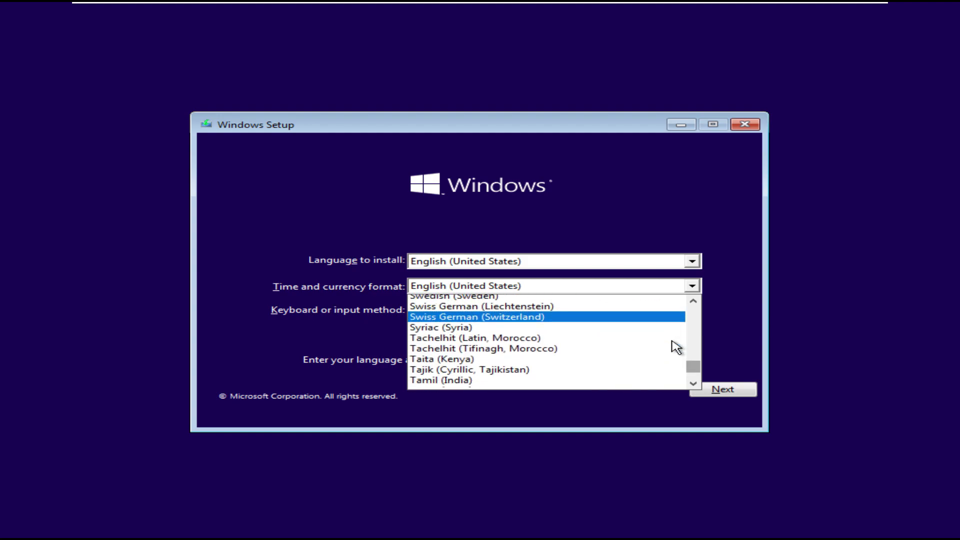
scroll(660, 362, down, 3)
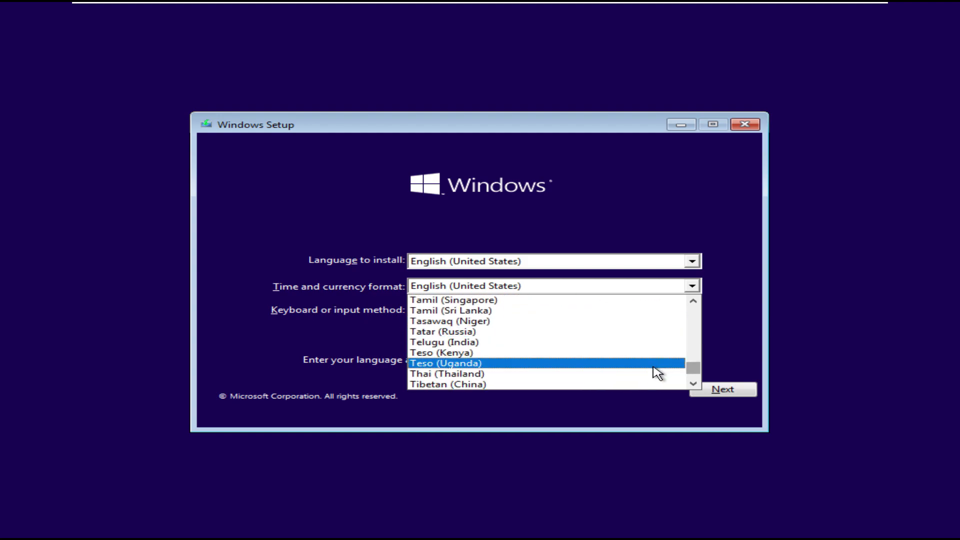
click(653, 367)
click(717, 389)
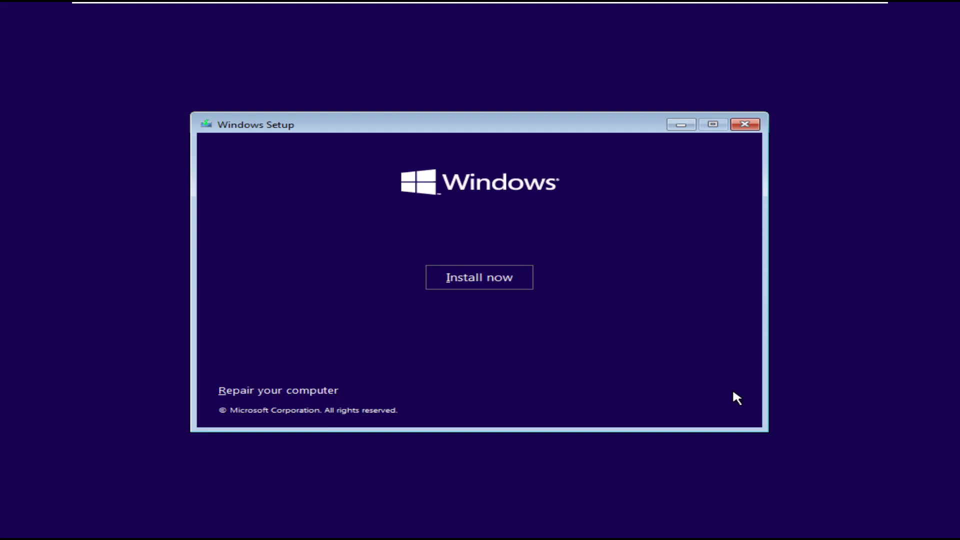
click(513, 285)
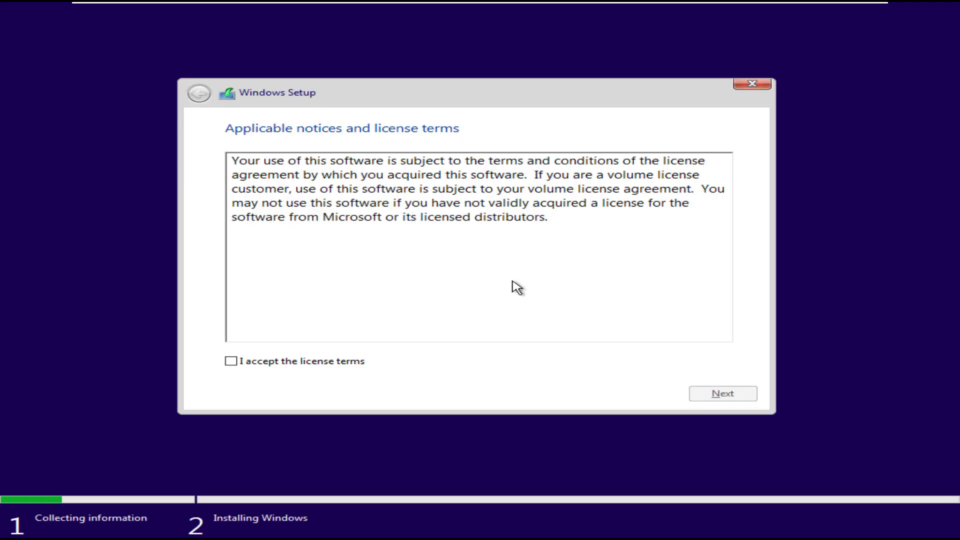
- Accept the license terms and install Windows on the unallocated space of Drive 0
click(364, 362)
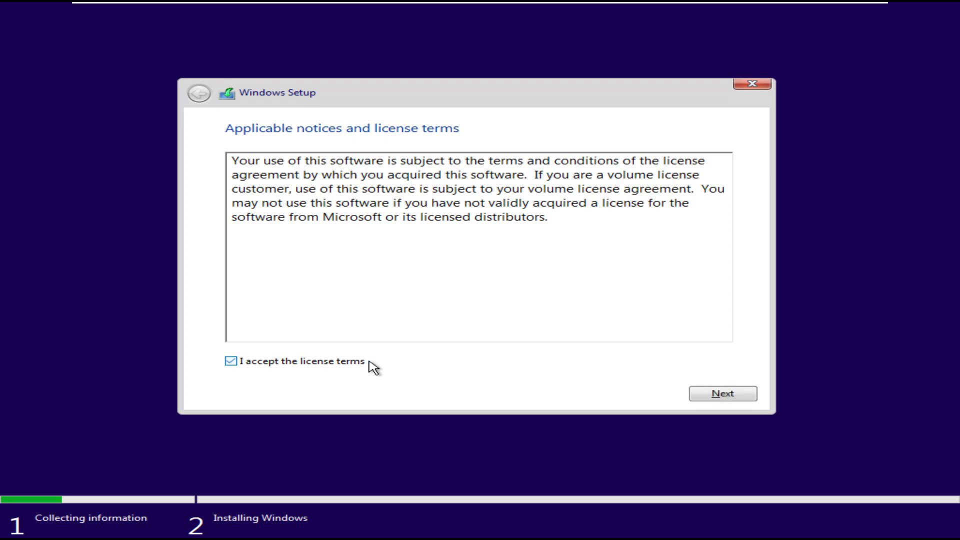
click(700, 393)
click(648, 300)
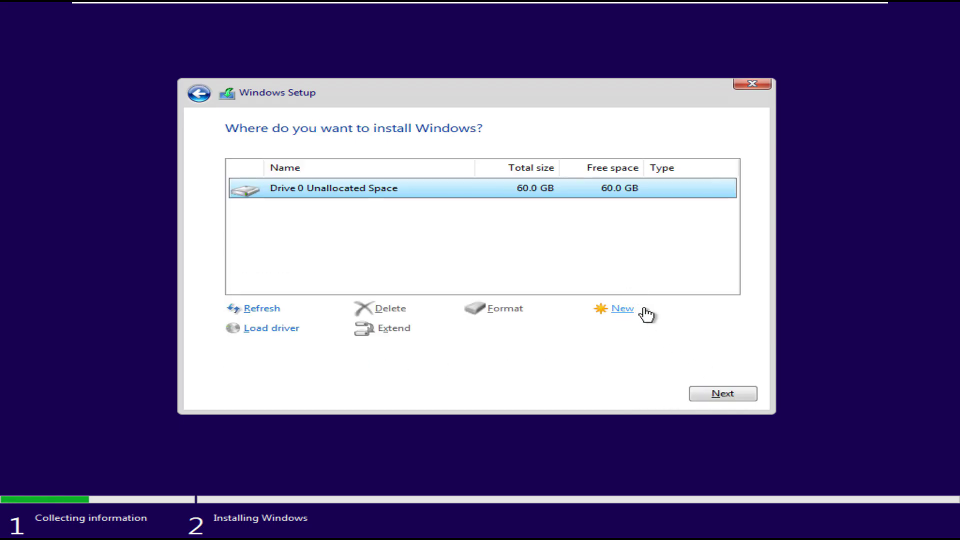
click(722, 394)
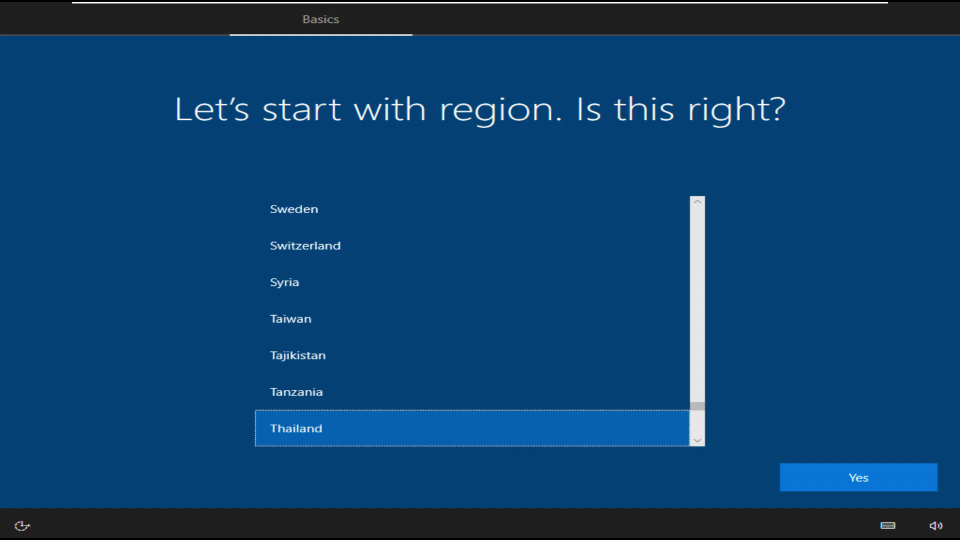
- Confirm Thailand as the region and disconnect the virtual machine's network adapter
key(Return)
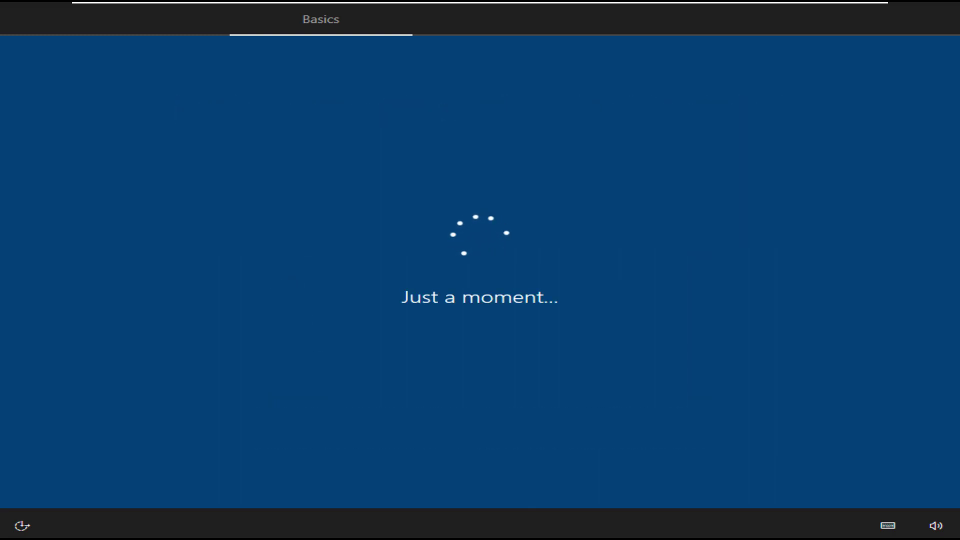
mouse_move(474, 9)
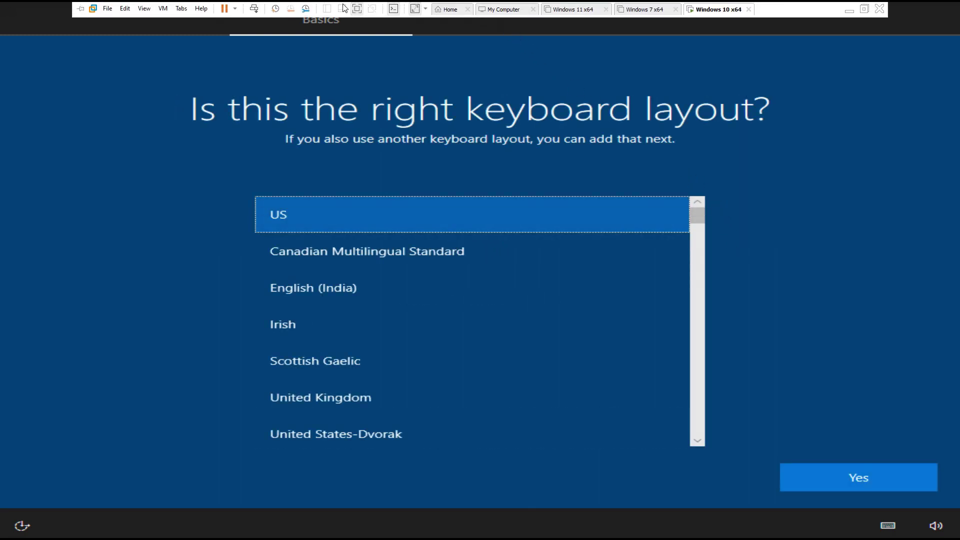
click(163, 9)
mouse_move(181, 33)
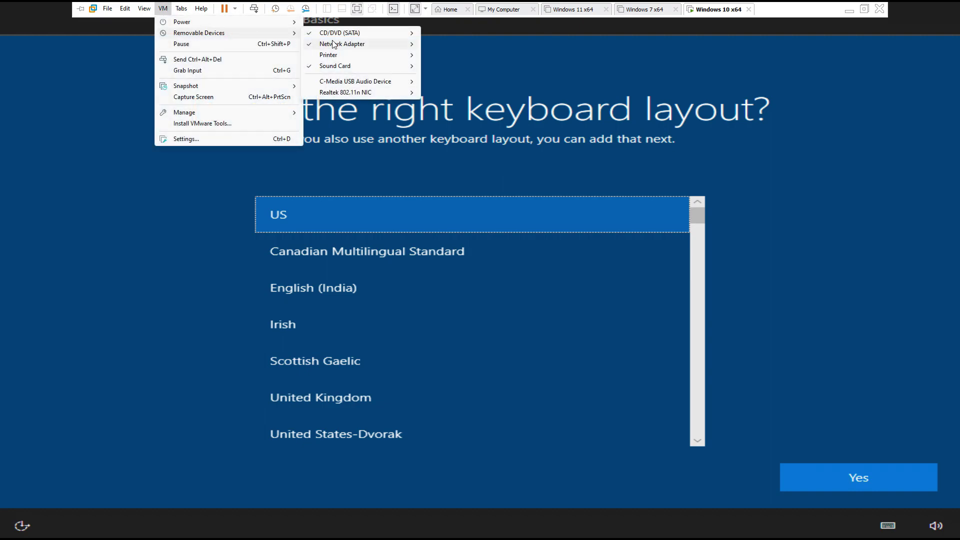
mouse_move(338, 44)
click(451, 44)
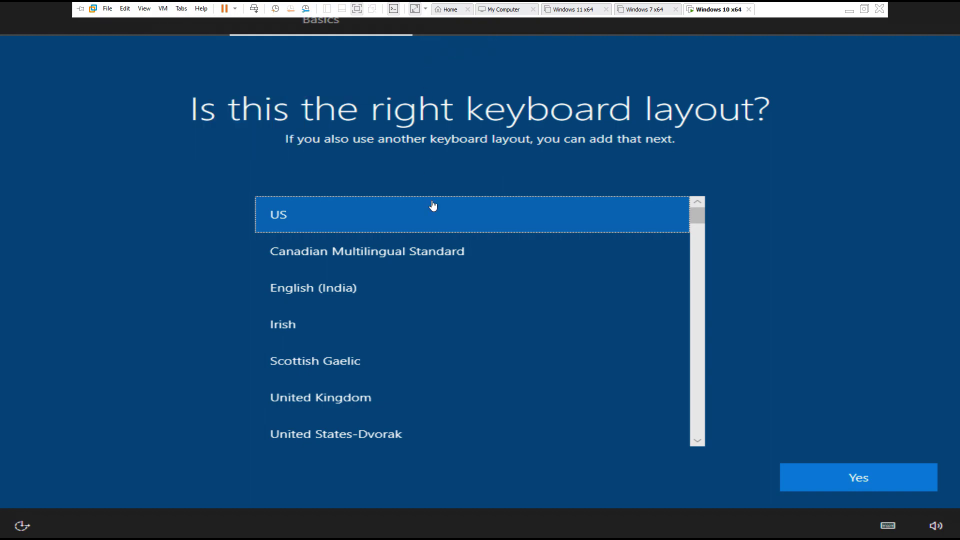
- Accept the US keyboard layout and add a second layout for Thai (Thailand)
click(799, 477)
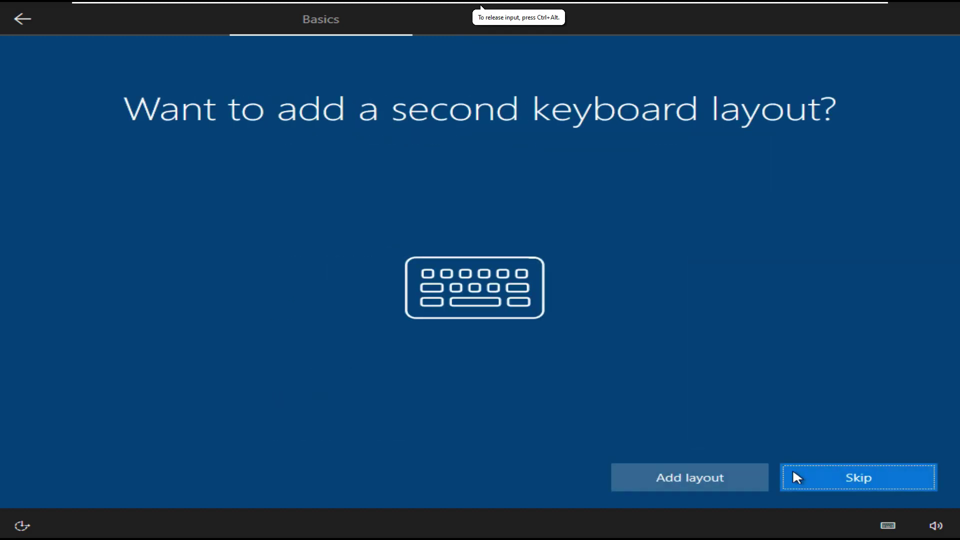
click(682, 476)
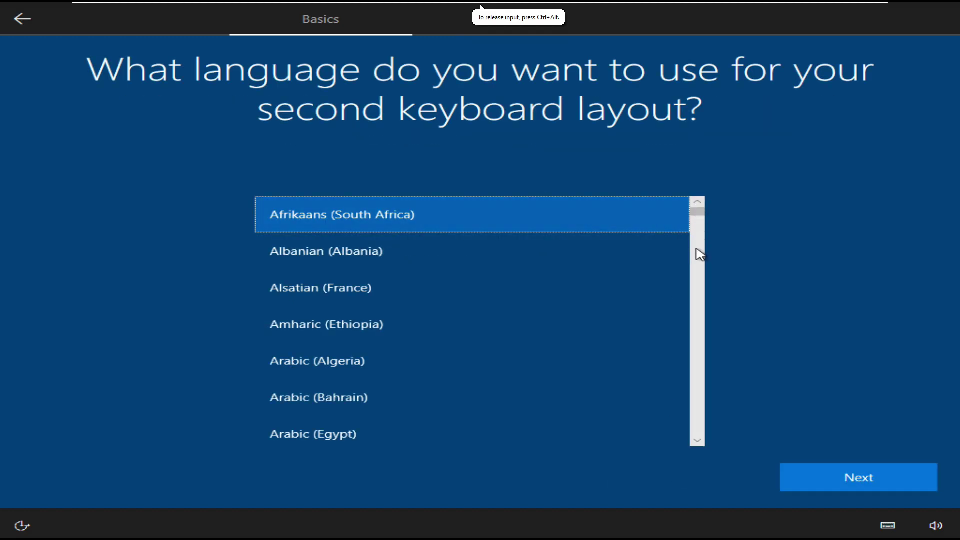
drag(699, 217, 699, 430)
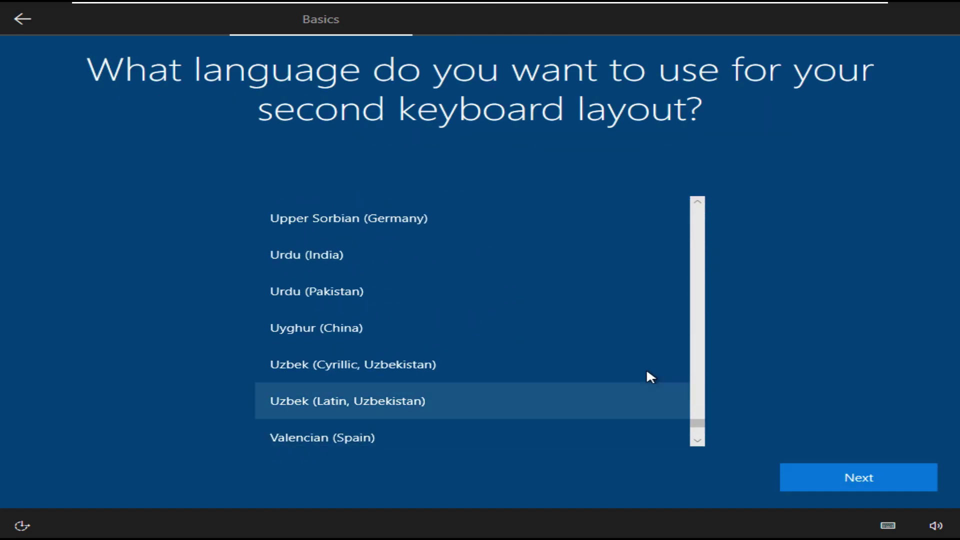
scroll(593, 314, down, 2)
scroll(580, 343, up, 2)
scroll(581, 343, up, 3)
scroll(577, 323, down, 1)
scroll(556, 263, up, 2)
click(575, 232)
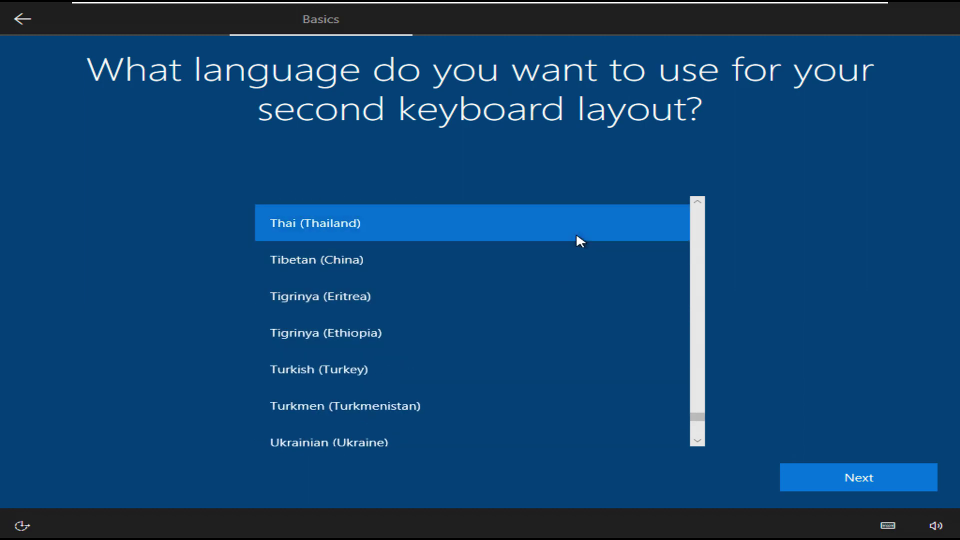
click(830, 478)
click(831, 482)
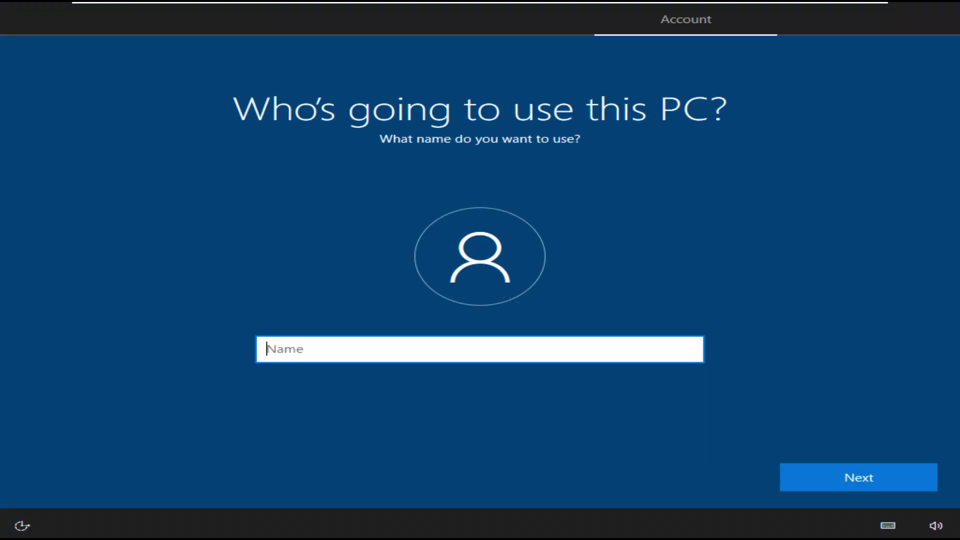
- Enter a name for the PC's user account and leave its password blank
text(ea)
key(BackSpace)
key(Return)
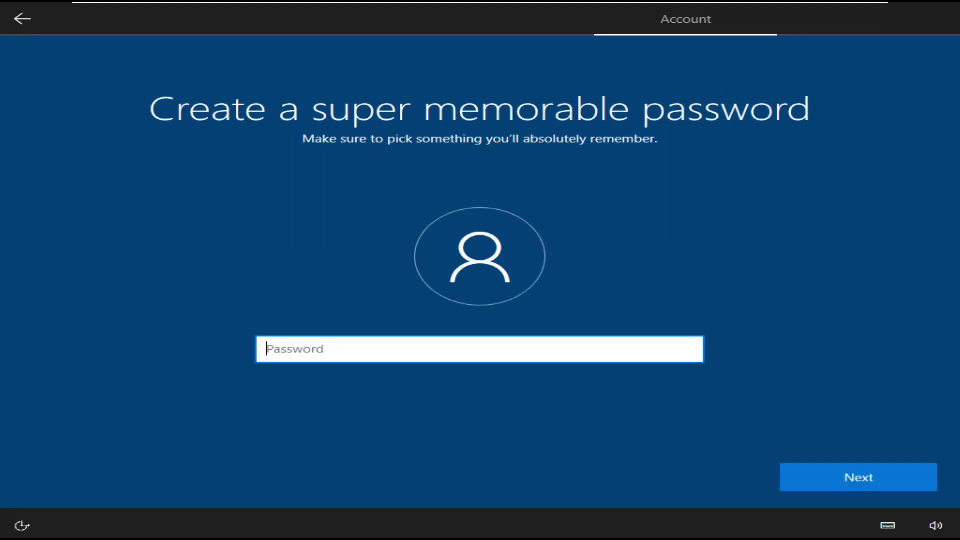
key(Return)
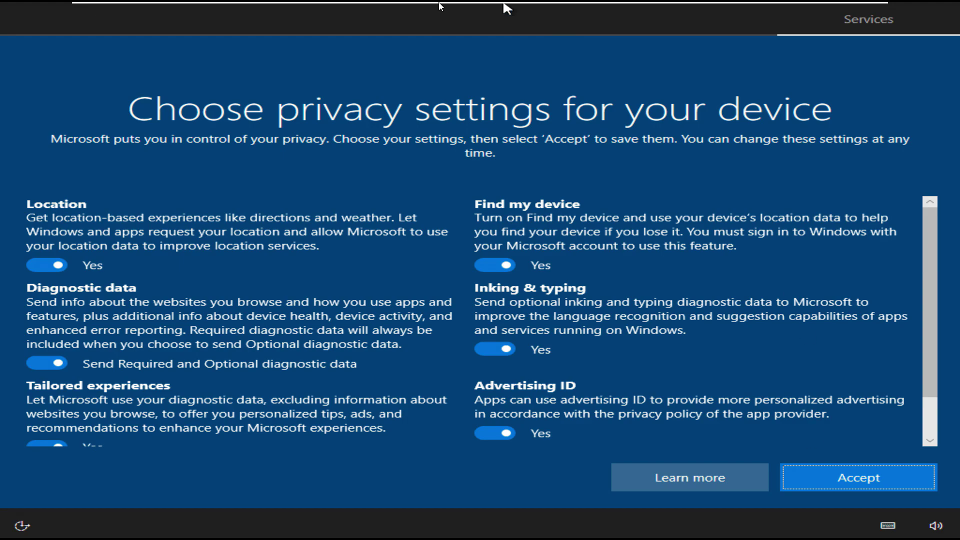
- Turn off location, optional diagnostic data, tailored experiences, advertising ID, inking and typing, and Find my device, and accept the privacy settings
click(70, 262)
scroll(220, 290, down, 2)
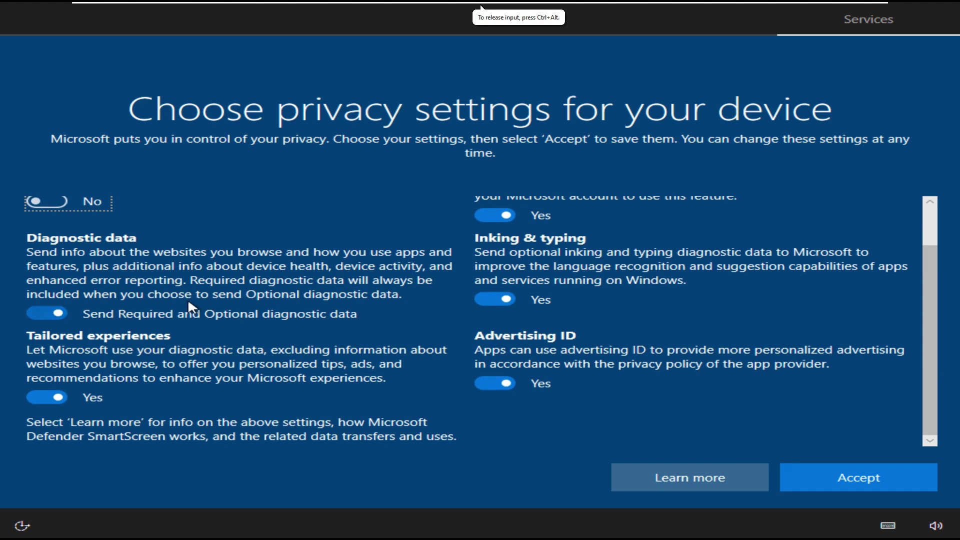
click(188, 300)
click(193, 386)
click(513, 334)
click(506, 314)
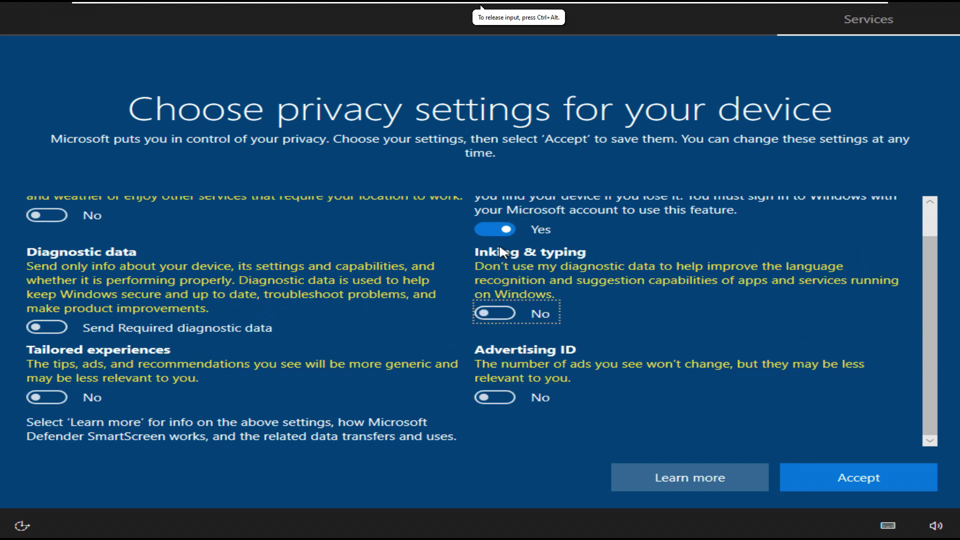
click(495, 229)
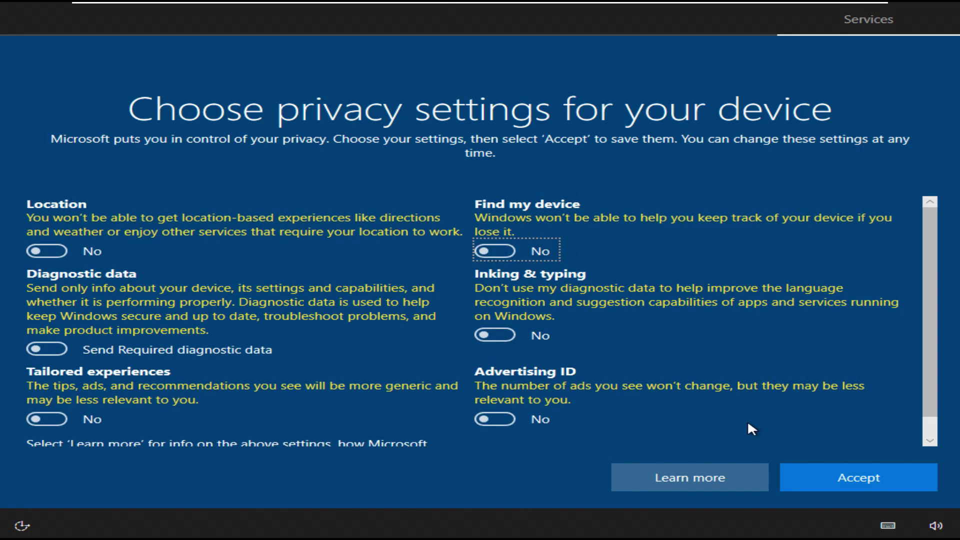
click(794, 476)
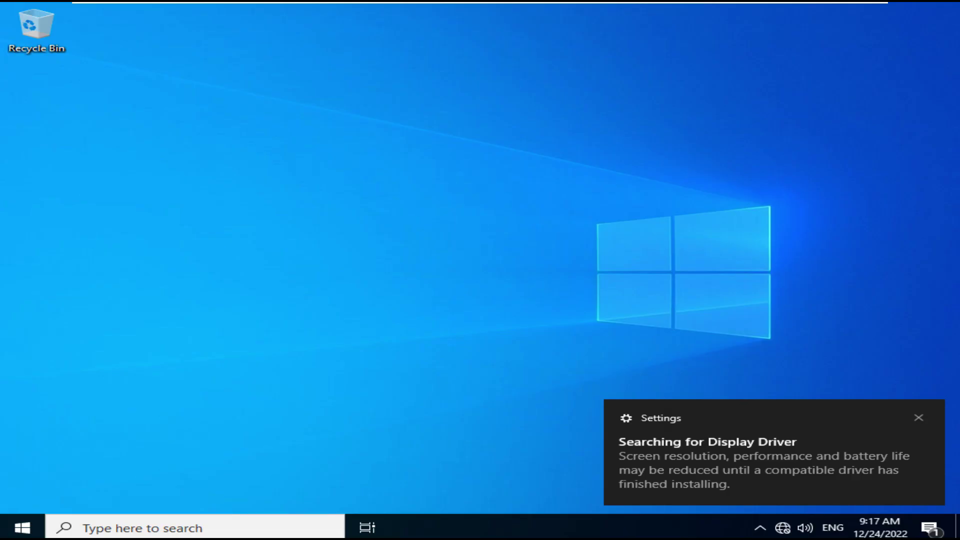
- Show the touch keyboard button on the taskbar, and open and close the touch keyboard
right_click(435, 534)
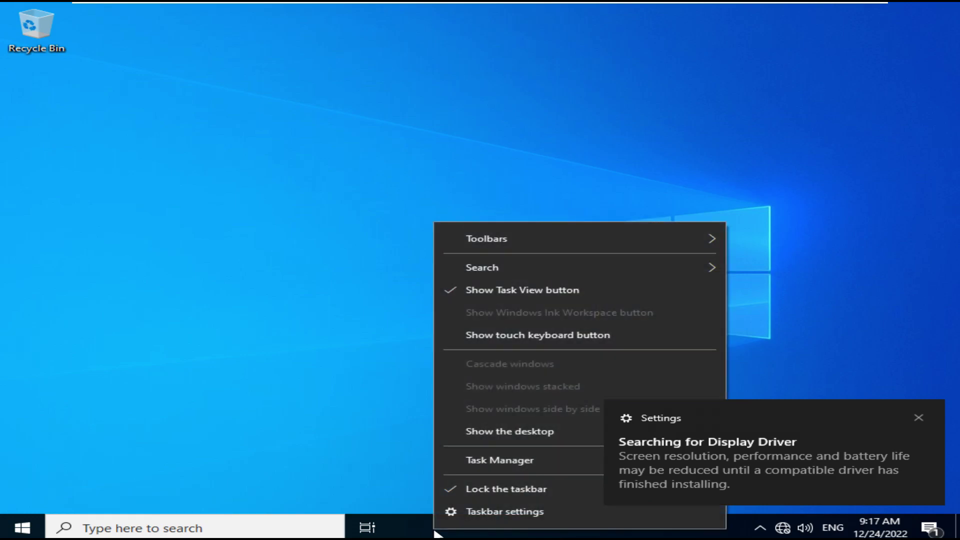
click(460, 337)
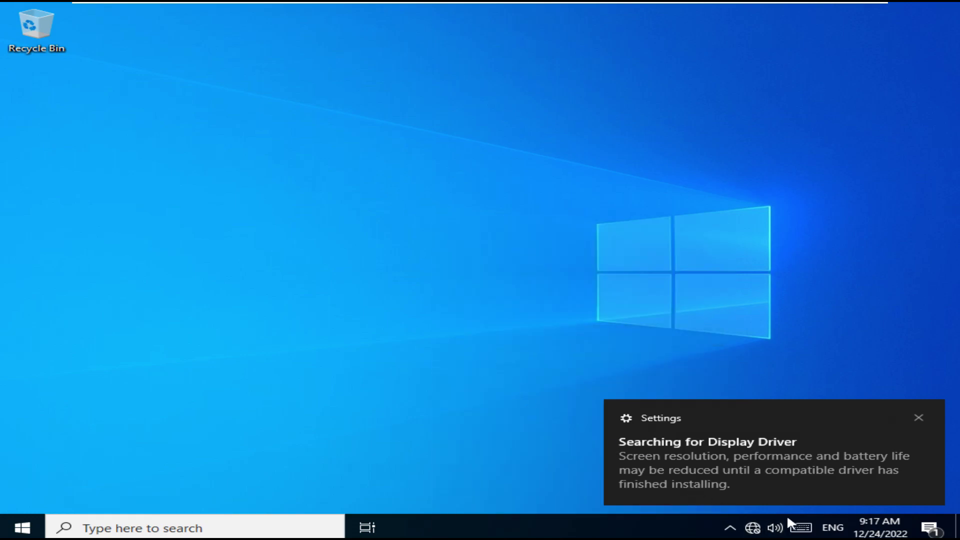
click(802, 528)
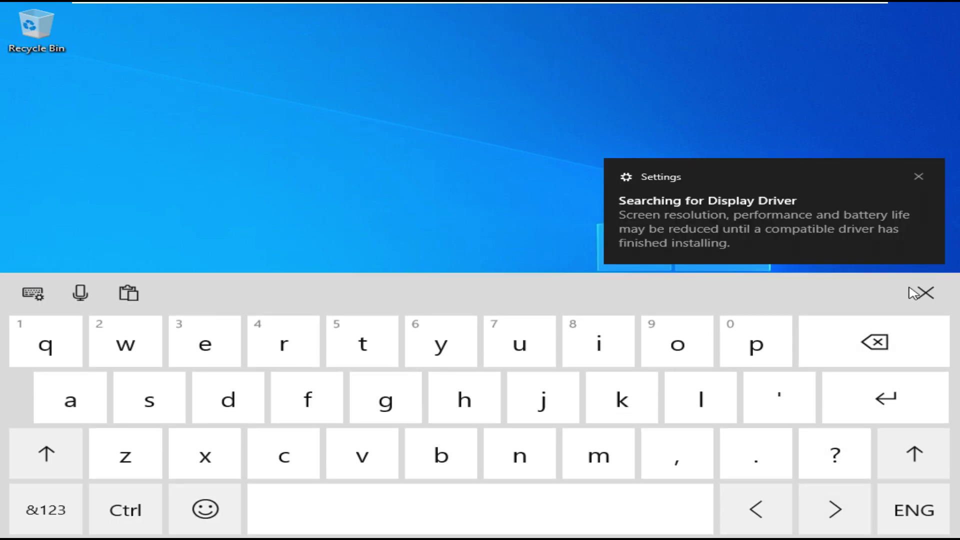
click(919, 292)
key(super)
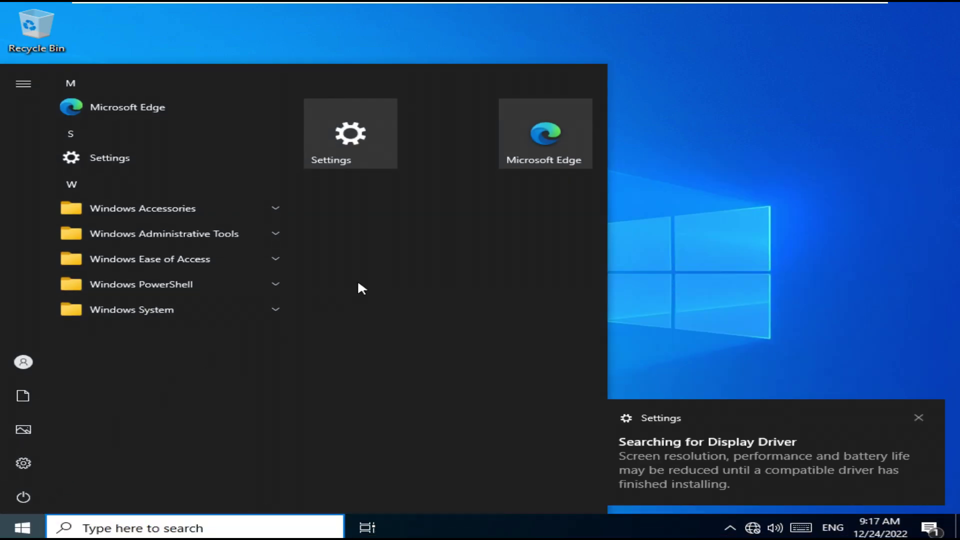
drag(463, 167, 422, 167)
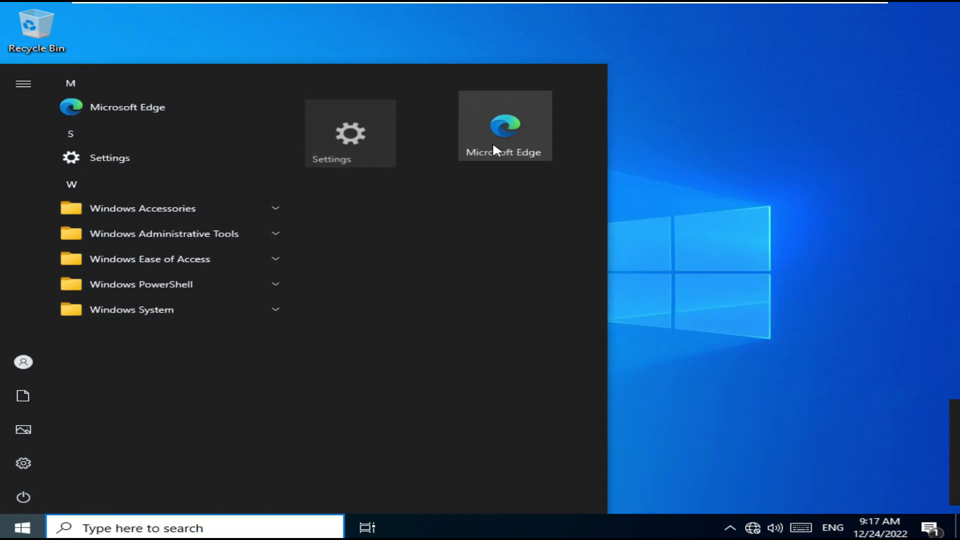
drag(477, 148, 550, 150)
key(super)
- Move the Microsoft Edge tile in Start directly beside the Settings tile
key(super)
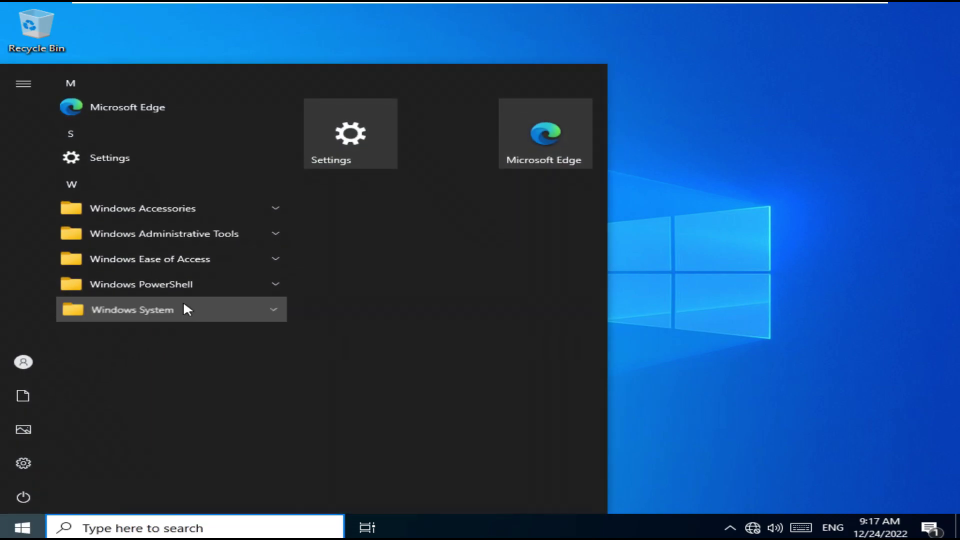
click(182, 310)
drag(512, 161, 453, 117)
key(super)
key(super)
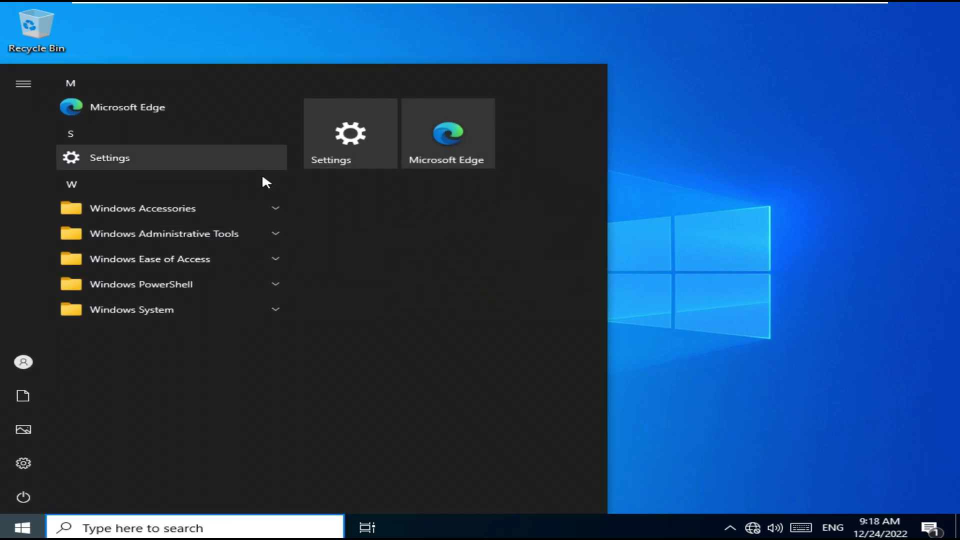
- Expand the Windows Accessories, Windows PowerShell and Windows System folders in Start, and pin File Explorer to Start
click(230, 207)
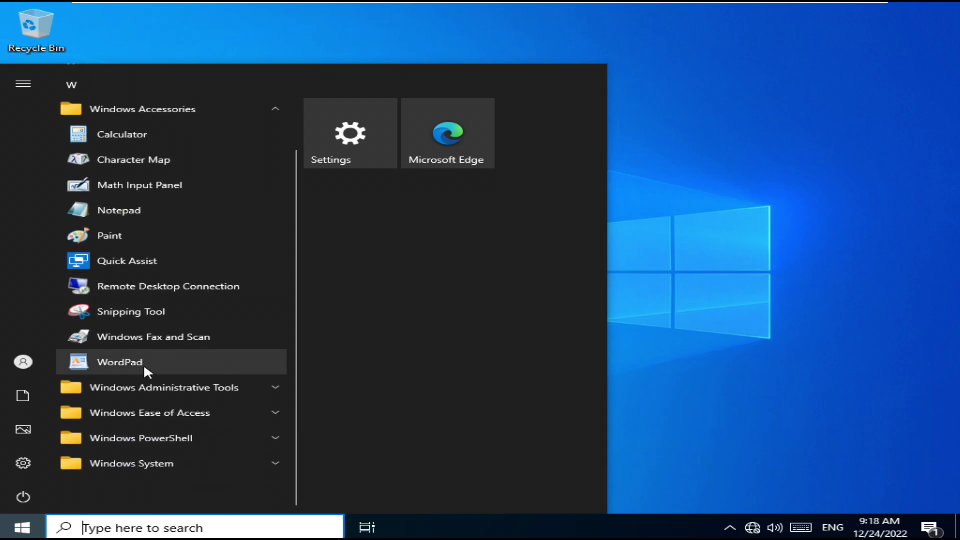
click(139, 436)
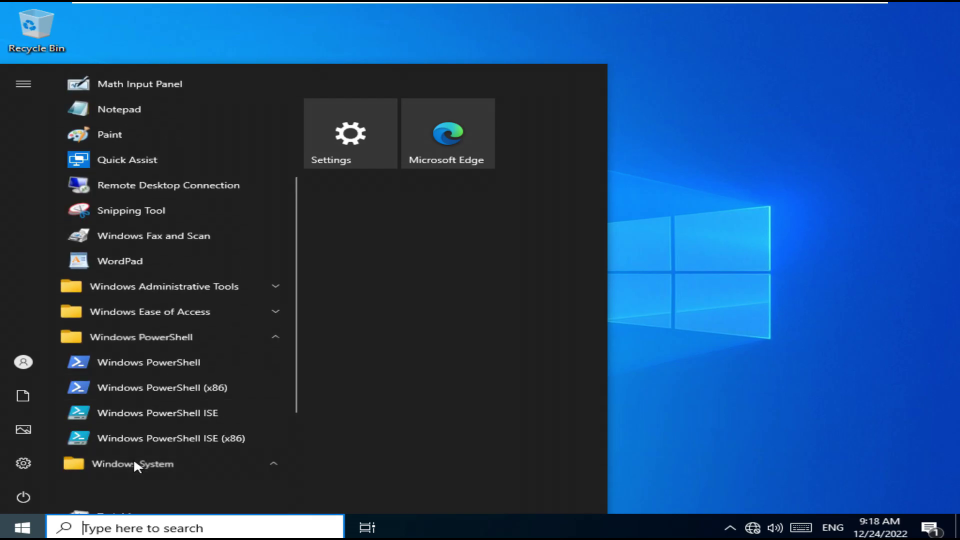
click(134, 459)
right_click(198, 368)
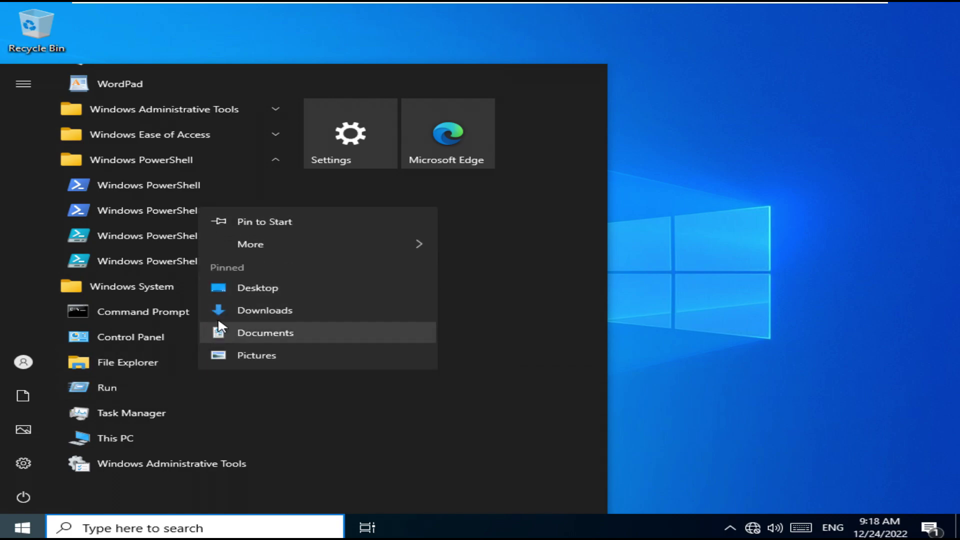
click(281, 223)
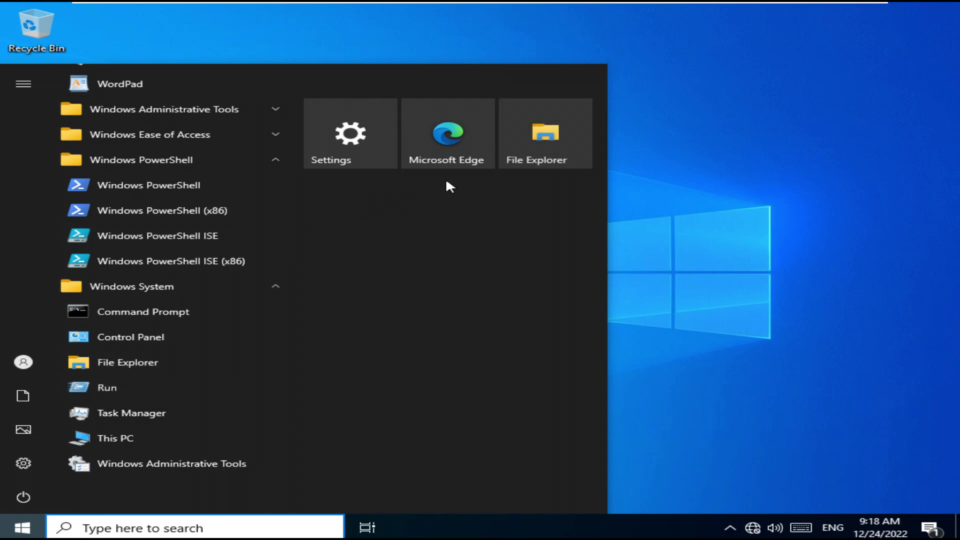
- Pin File Explorer and Microsoft Edge to the taskbar from their Start tiles
right_click(545, 136)
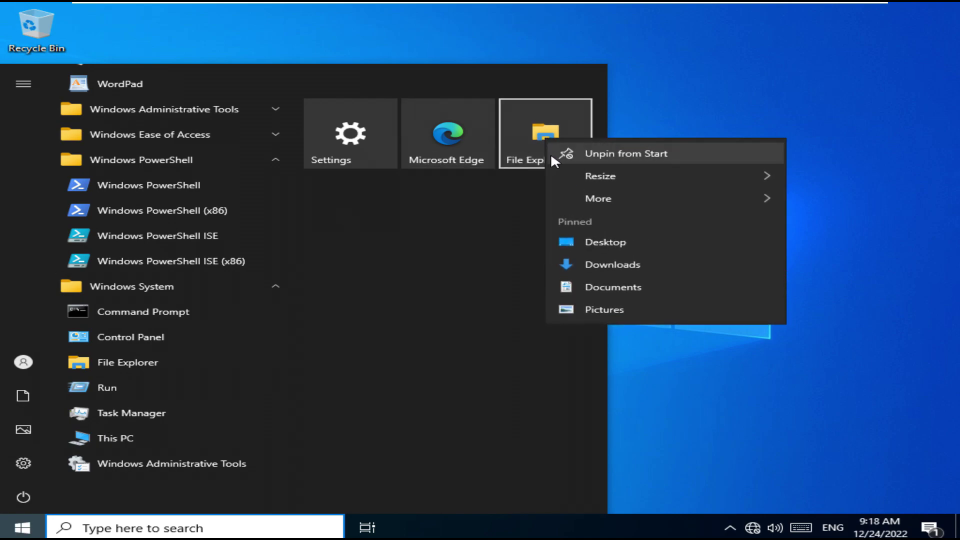
mouse_move(588, 196)
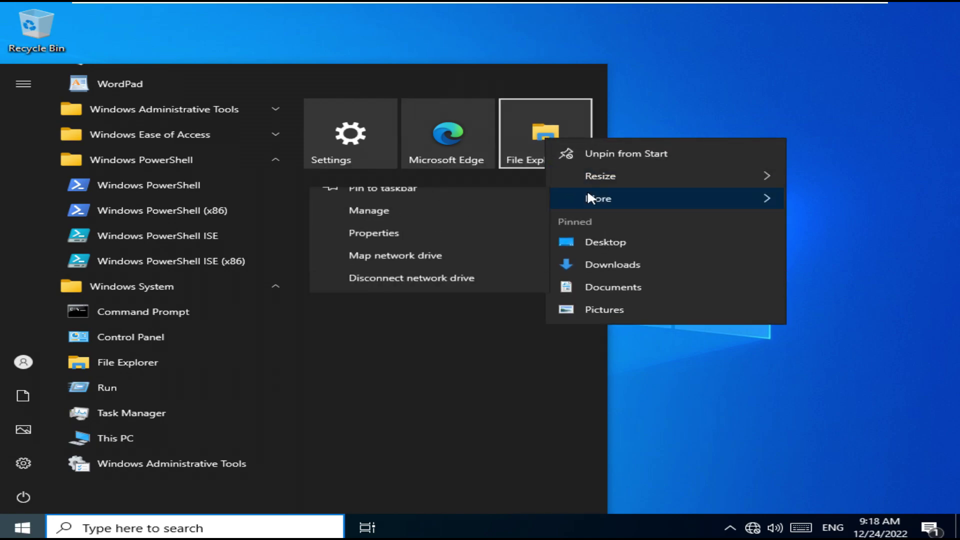
click(469, 201)
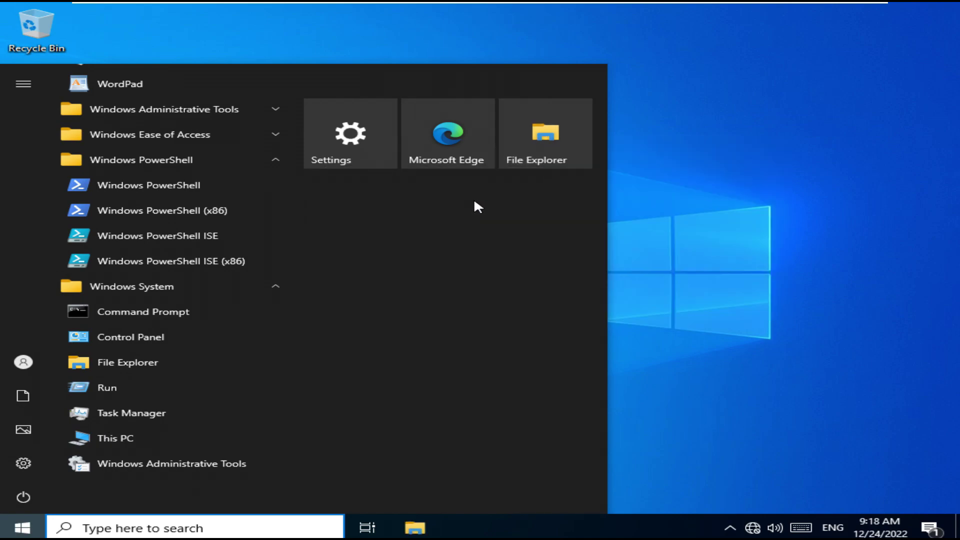
right_click(480, 132)
mouse_move(492, 188)
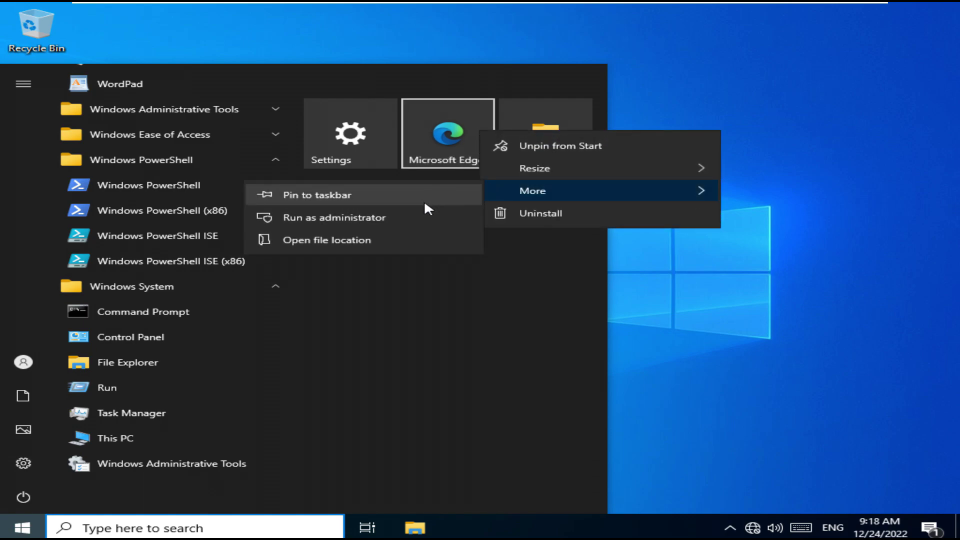
click(424, 202)
- Close Start, open File Explorer, and move the Microsoft Edge taskbar icon ahead of the File Explorer icon
click(772, 253)
click(415, 527)
drag(480, 529, 403, 530)
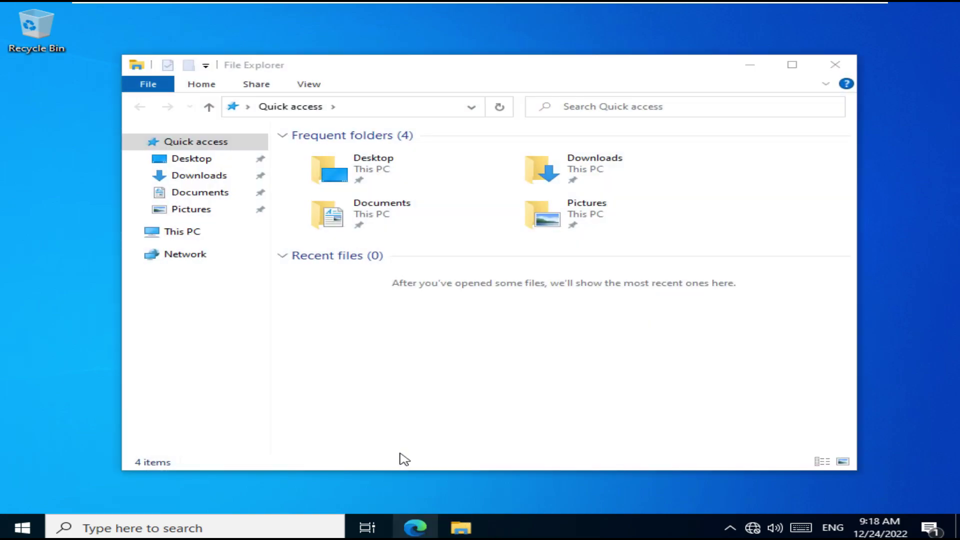
- Open the properties of This PC and review the device and Windows specifications
right_click(206, 233)
click(262, 416)
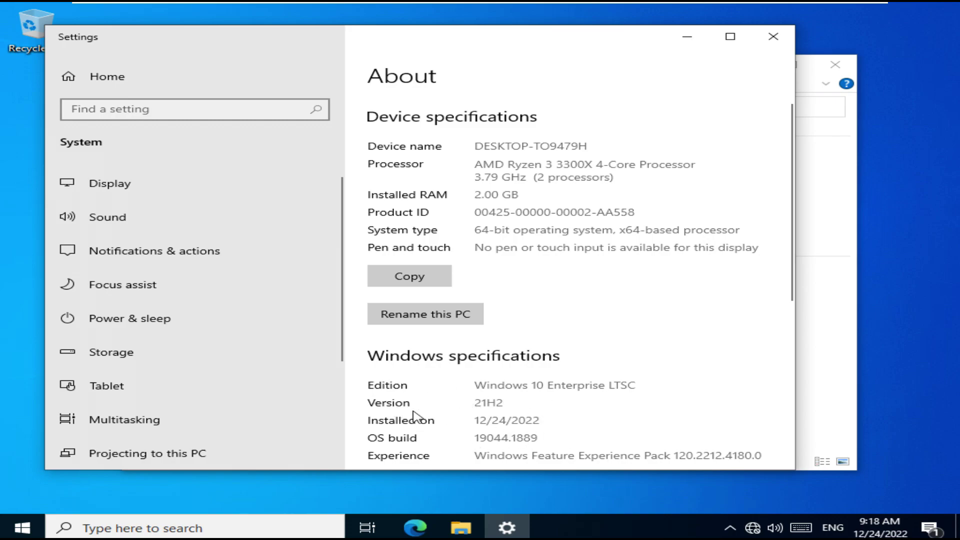
scroll(455, 394, down, 5)
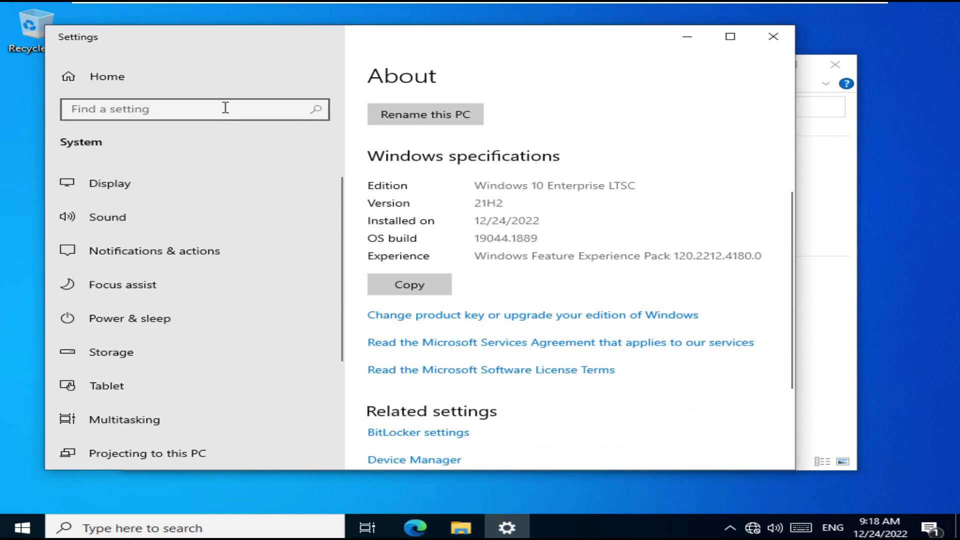
- Set the display resolution to 1920 × 1080 in the system display settings and keep the change
click(230, 91)
click(268, 214)
scroll(268, 215, down, 3)
scroll(417, 296, down, 5)
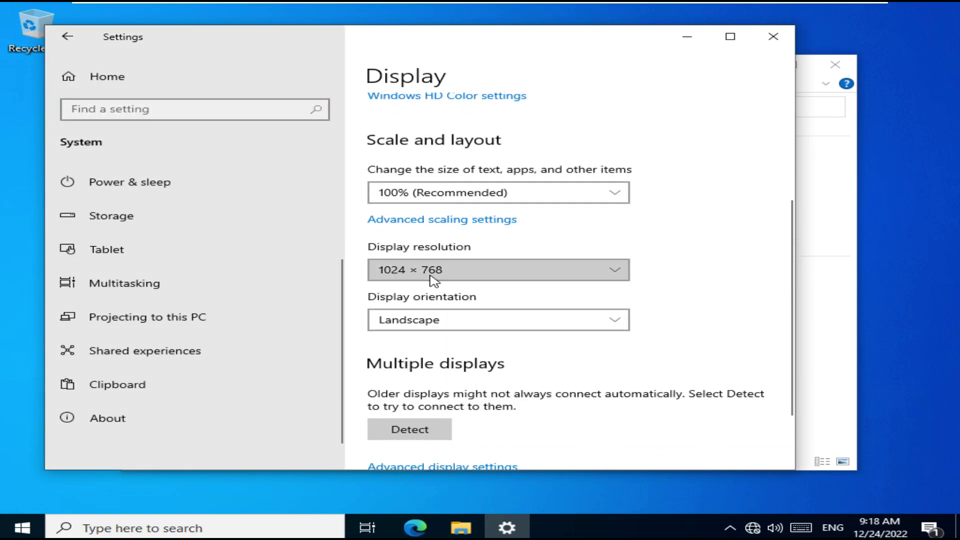
click(431, 272)
click(425, 134)
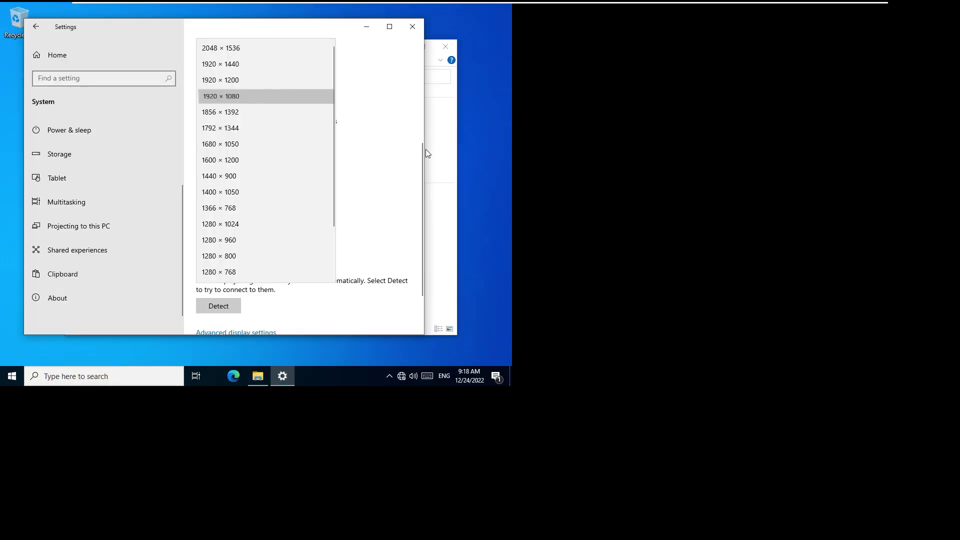
click(344, 203)
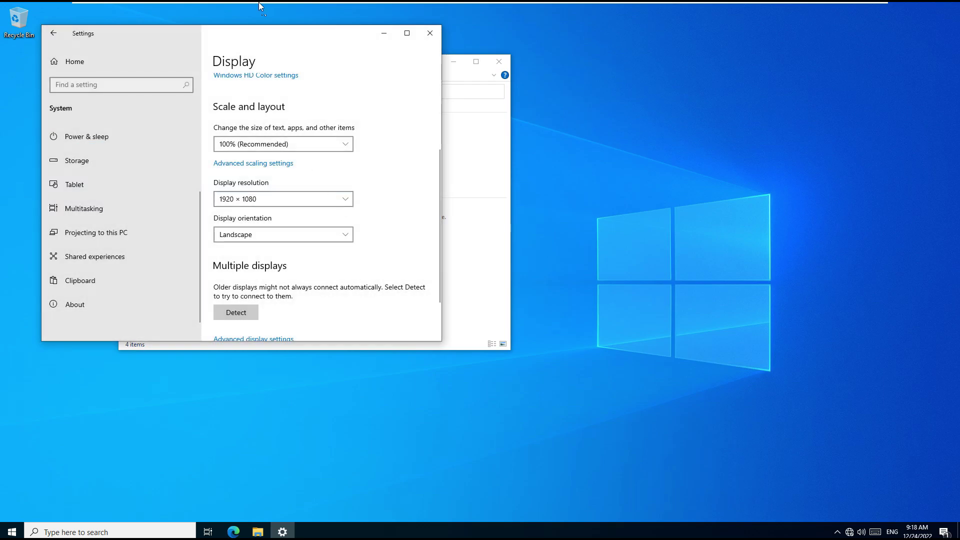
- Mount the VMware Tools installer disc in the virtual machine
click(161, 8)
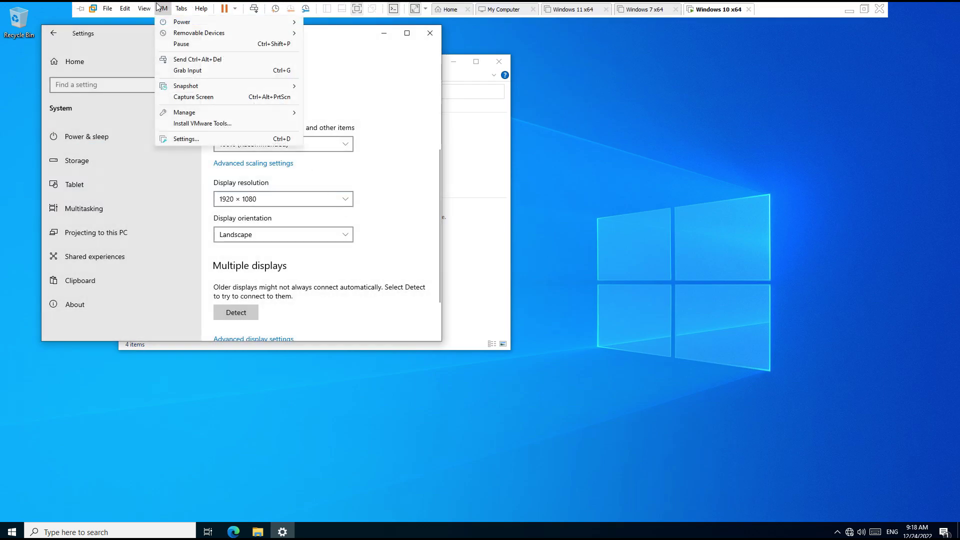
click(177, 123)
- Show the Computer, User's Files, Network and Control Panel icons on the desktop through the Themes personalization settings
click(67, 34)
scroll(215, 185, down, 3)
click(207, 170)
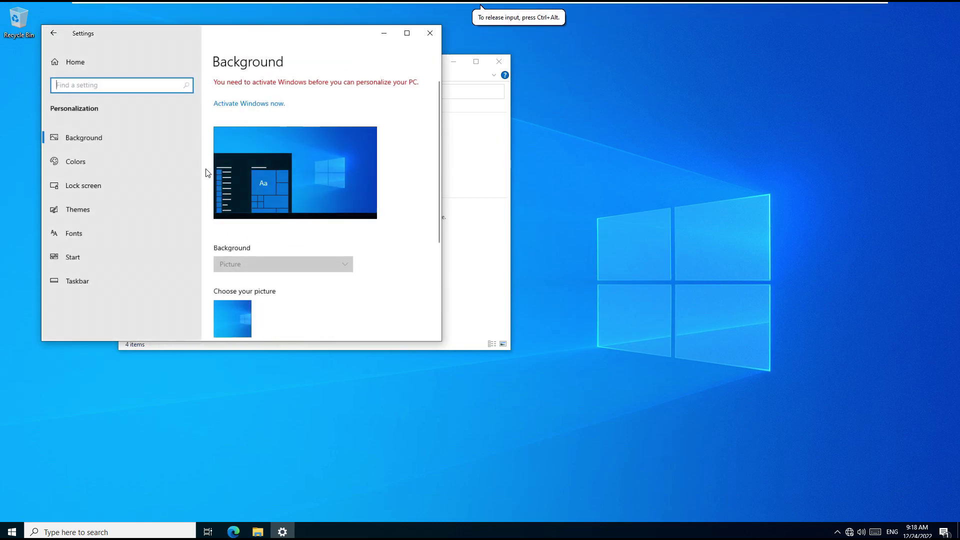
click(143, 215)
scroll(255, 250, down, 5)
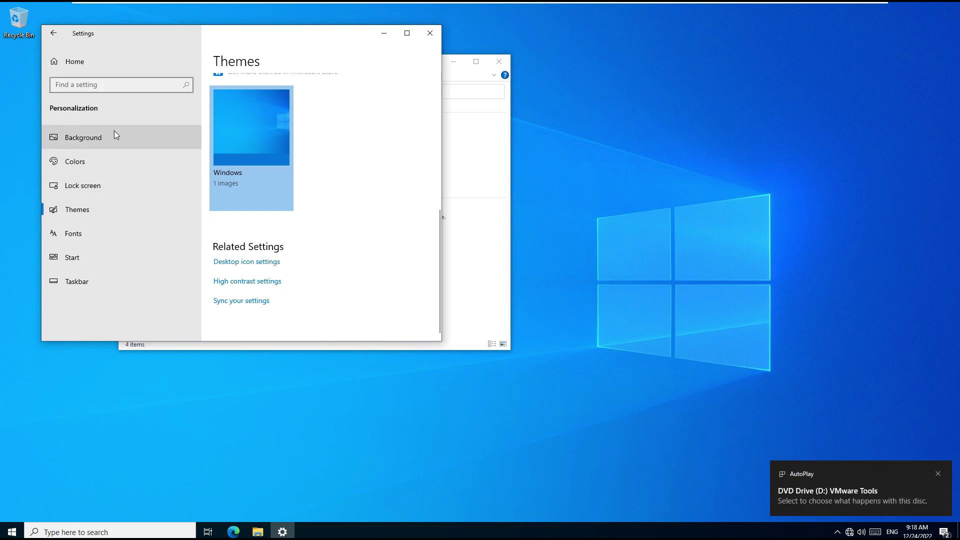
click(216, 262)
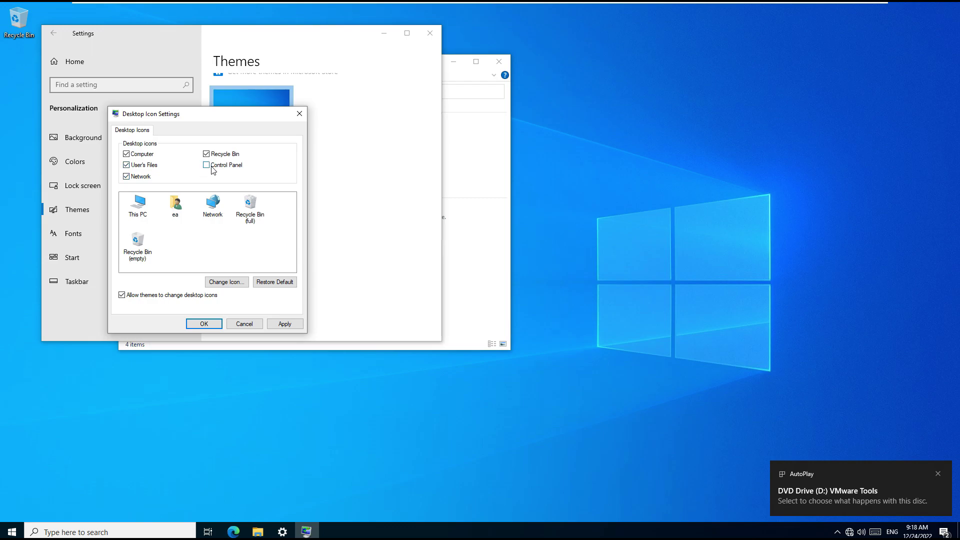
click(206, 165)
click(285, 323)
click(204, 324)
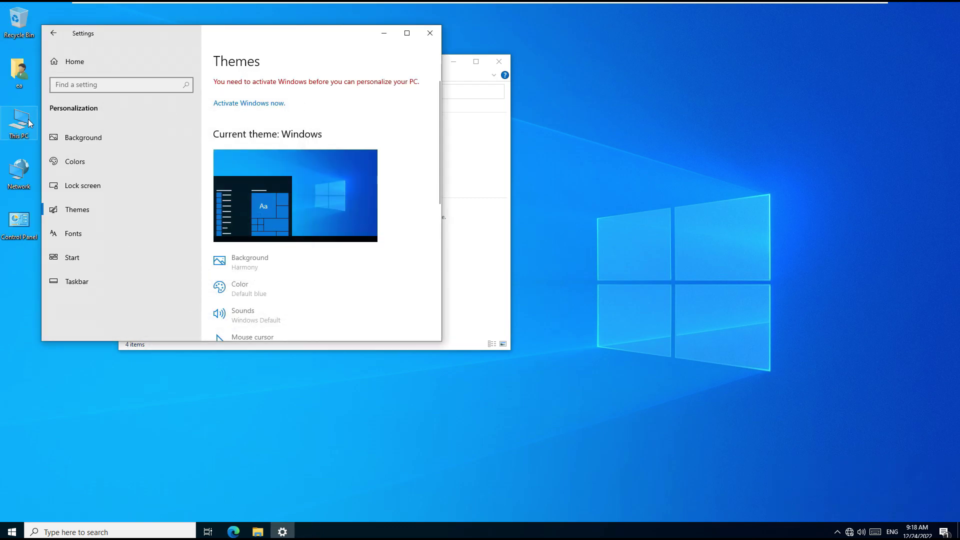
- Reorder the desktop icons as This PC, user folder, Control Panel, Recycle Bin and Network, and close Settings
drag(8, 35, 7, 146)
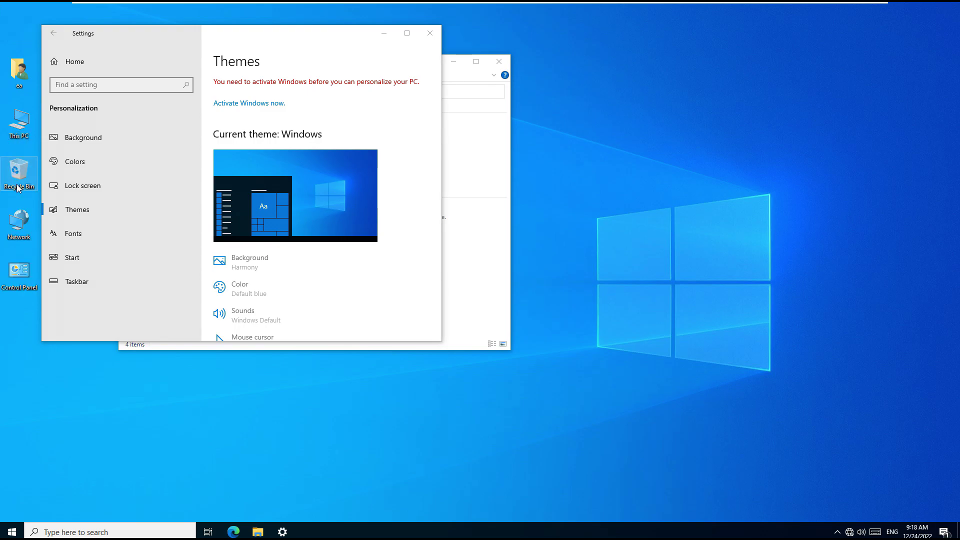
drag(20, 271, 19, 122)
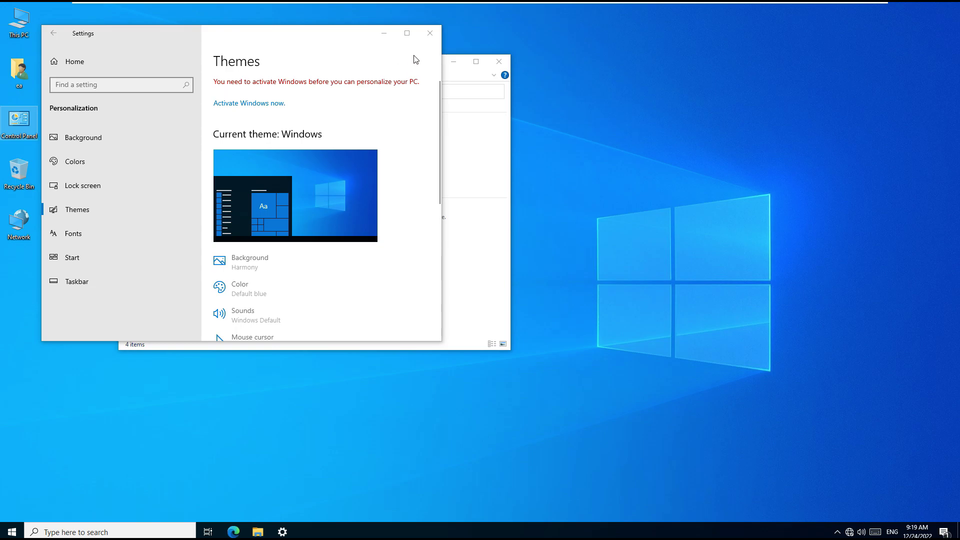
click(430, 33)
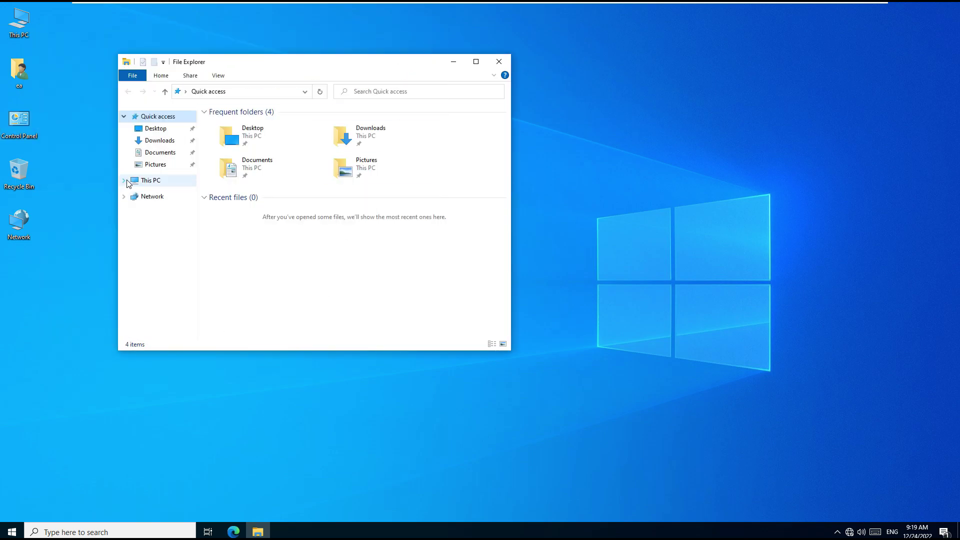
- Run the VMware Tools setup from DVD drive D:, allow it to make changes, and install with the Typical setup type
click(150, 181)
double_click(351, 257)
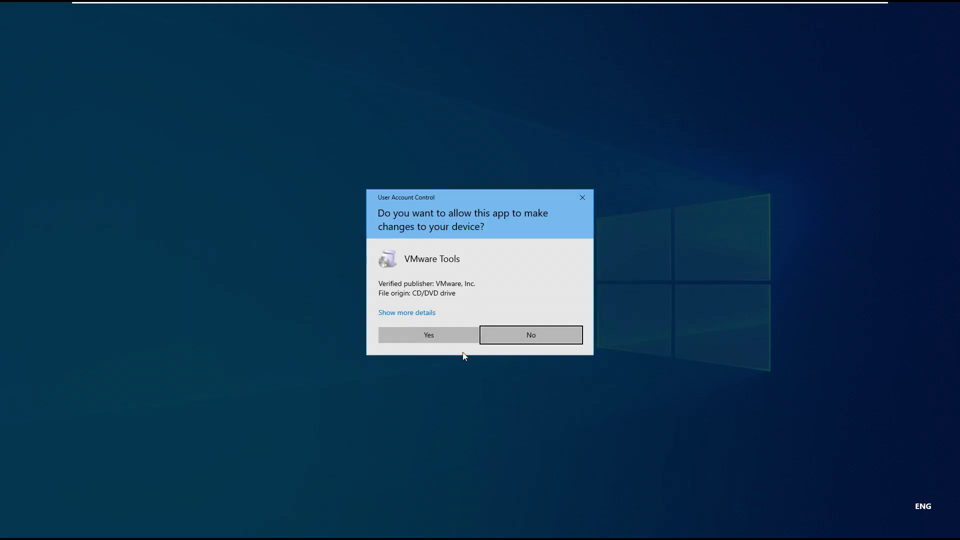
click(463, 341)
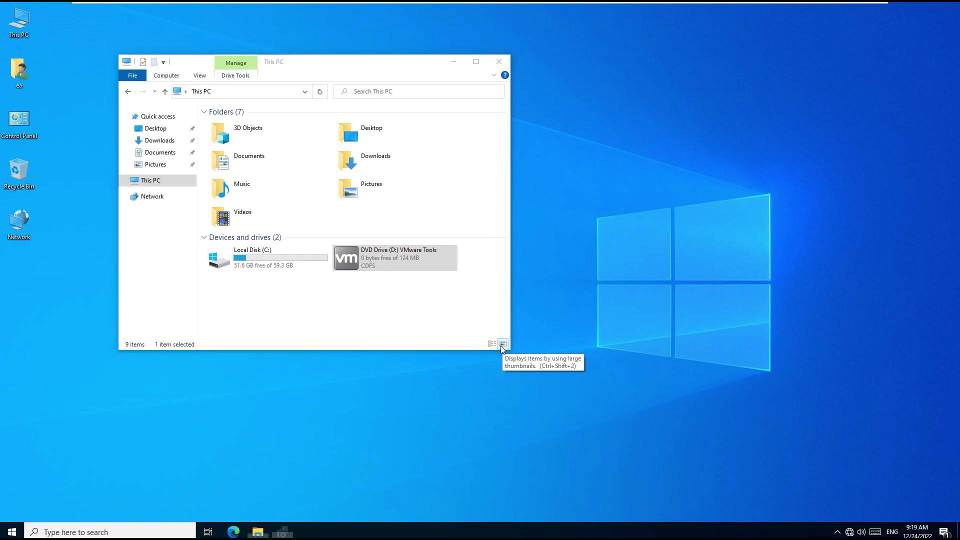
key(Return)
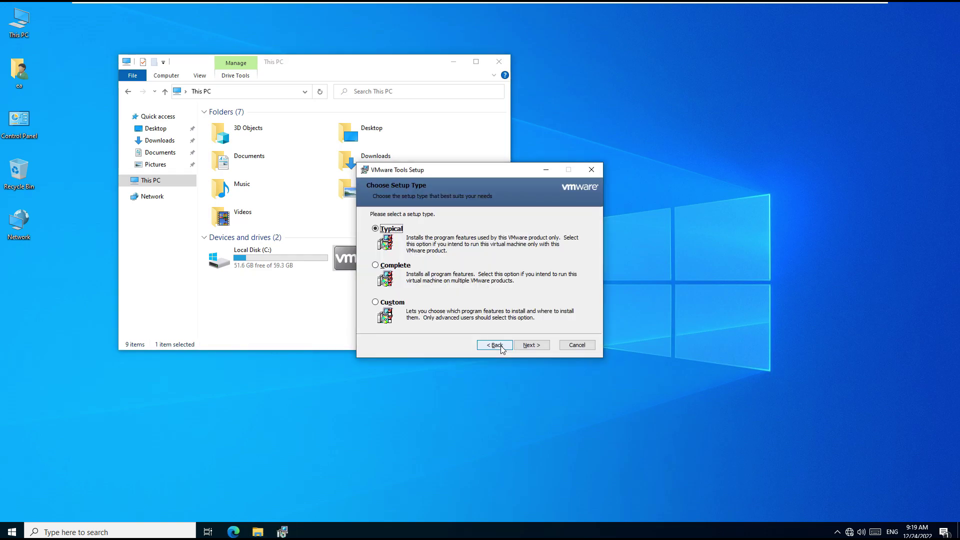
click(532, 345)
click(531, 344)
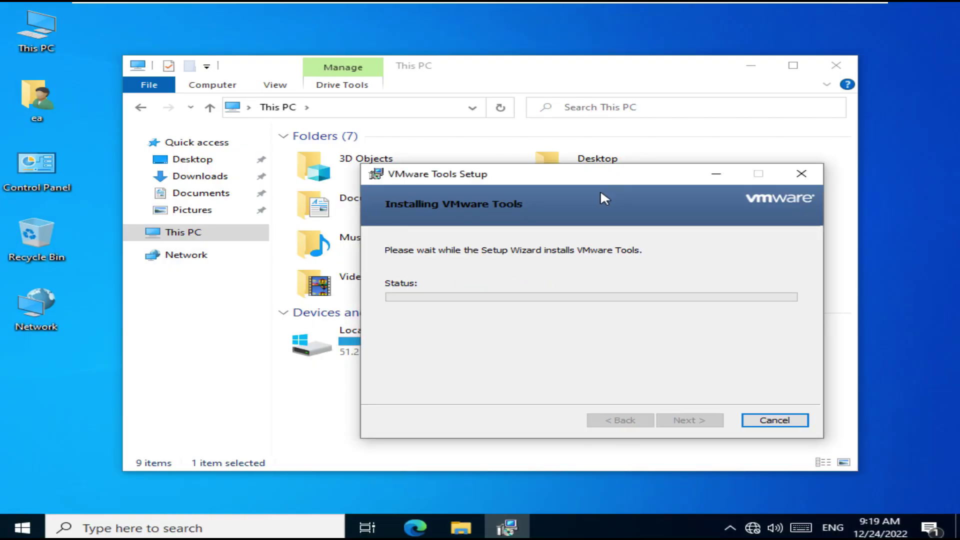
- Turn off transparency in Windows in the Ease of Access display settings and close Settings
click(22, 528)
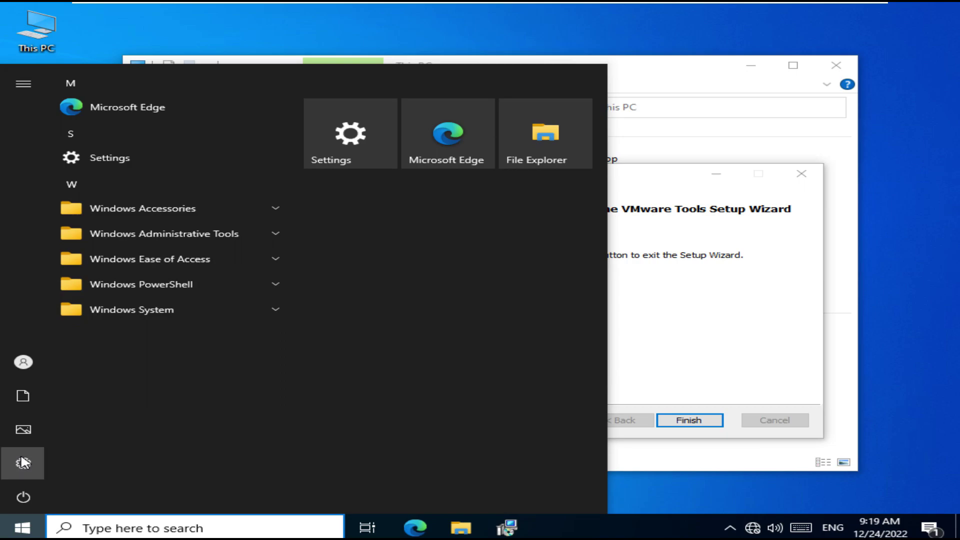
click(22, 463)
scroll(372, 326, down, 3)
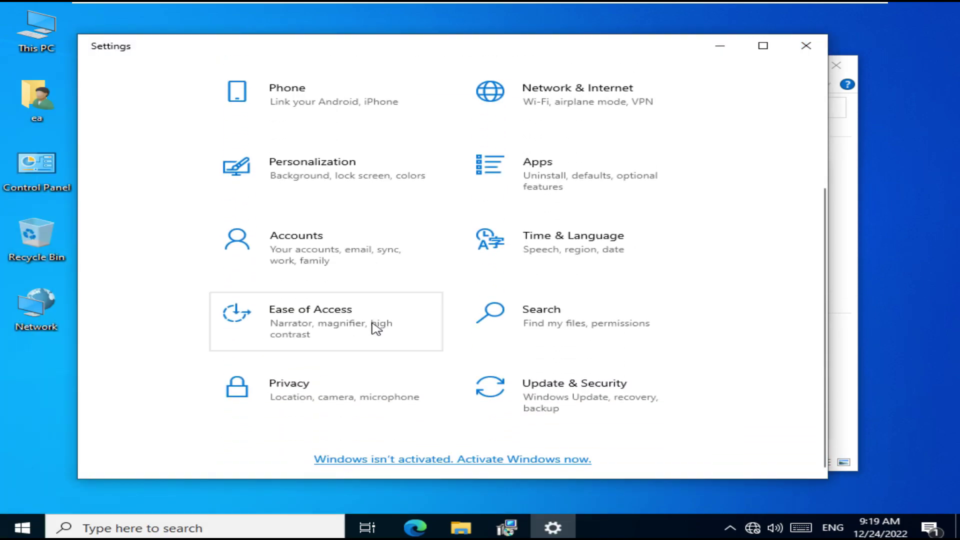
click(406, 300)
scroll(424, 357, down, 3)
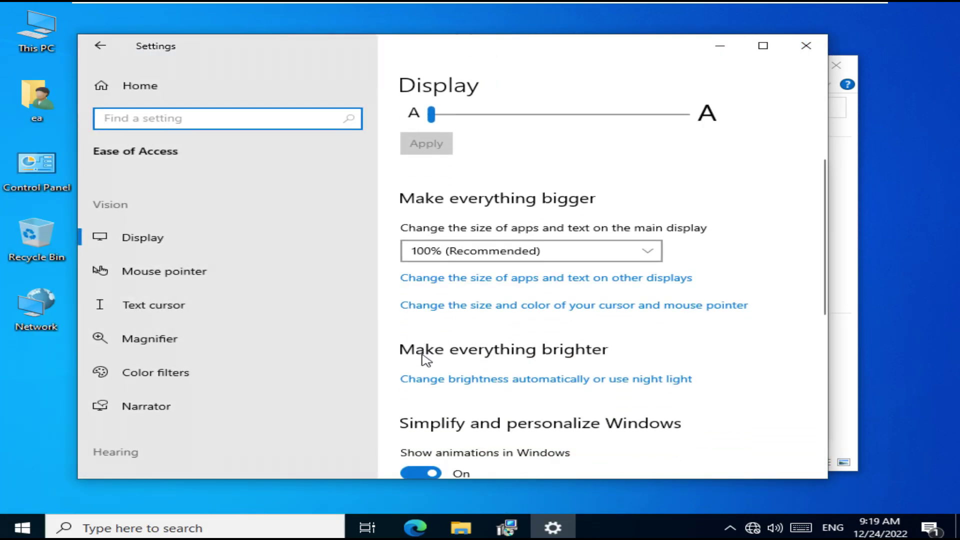
scroll(424, 357, down, 3)
click(420, 385)
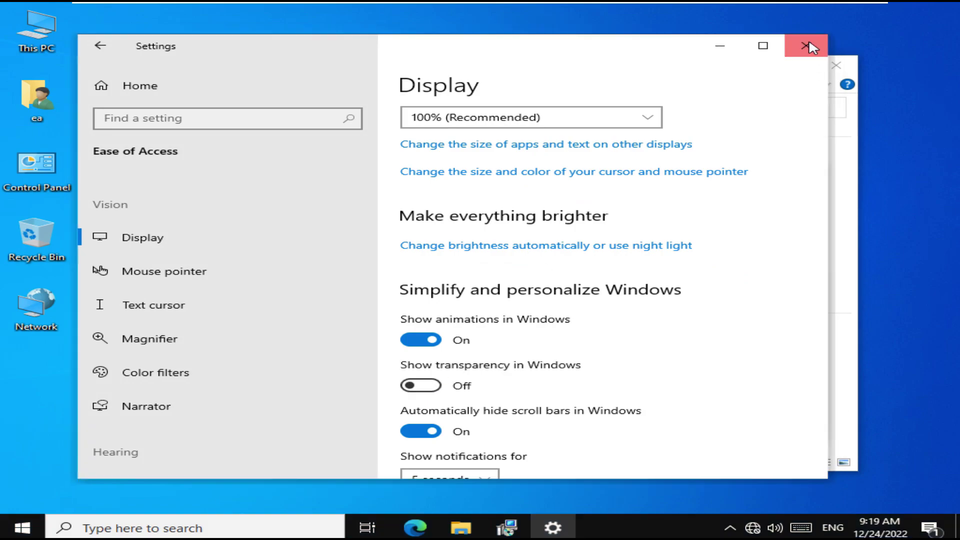
click(809, 44)
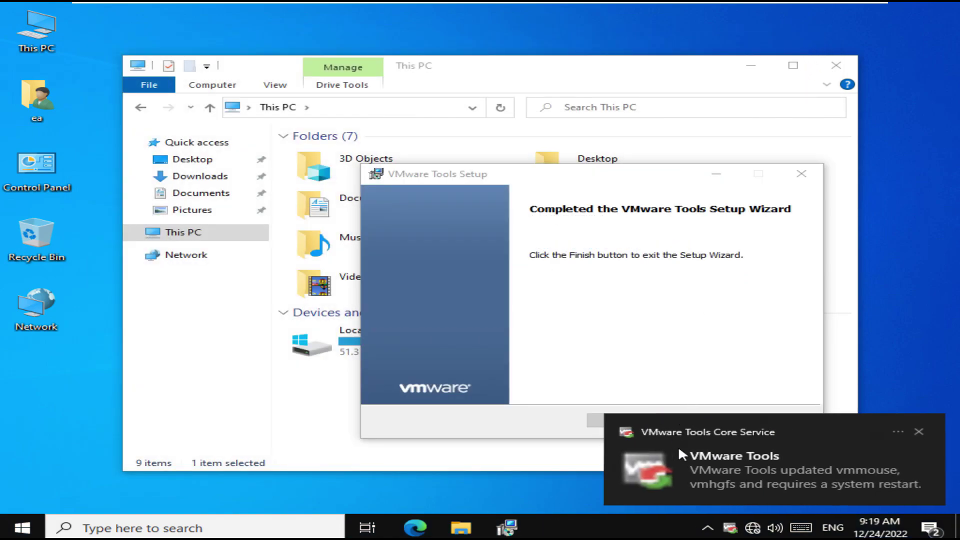
- Finish the VMware Tools setup wizard and open the display settings from the desktop
click(715, 421)
right_click(880, 415)
click(879, 386)
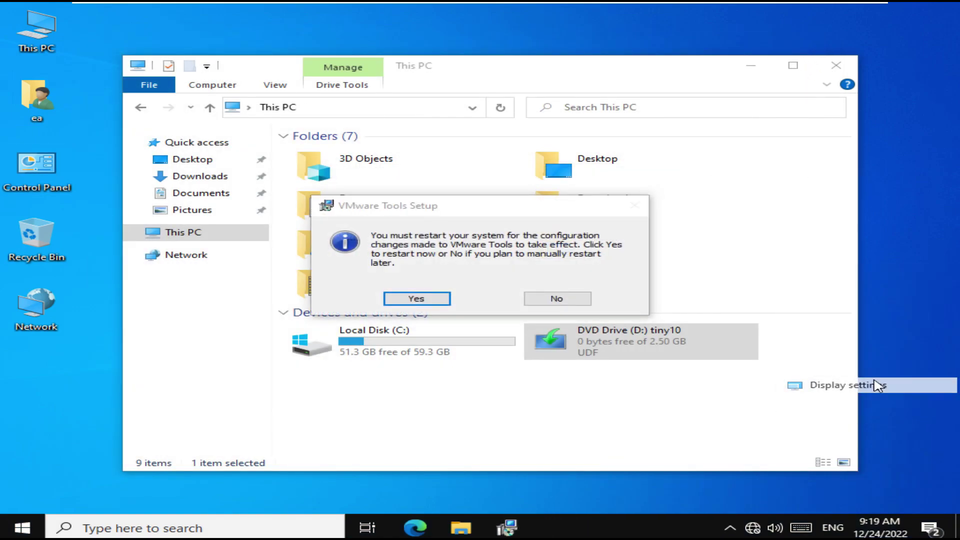
mouse_move(308, 2)
click(163, 8)
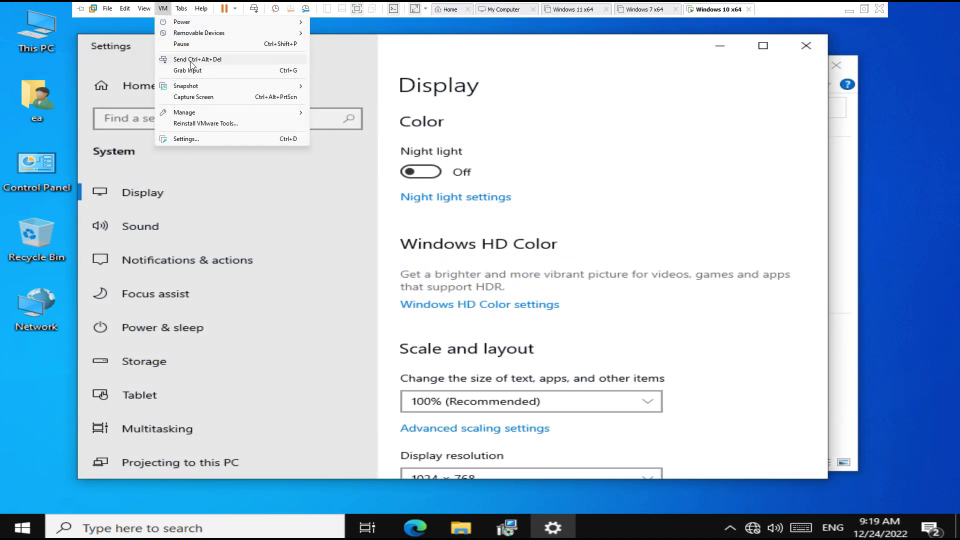
mouse_move(215, 33)
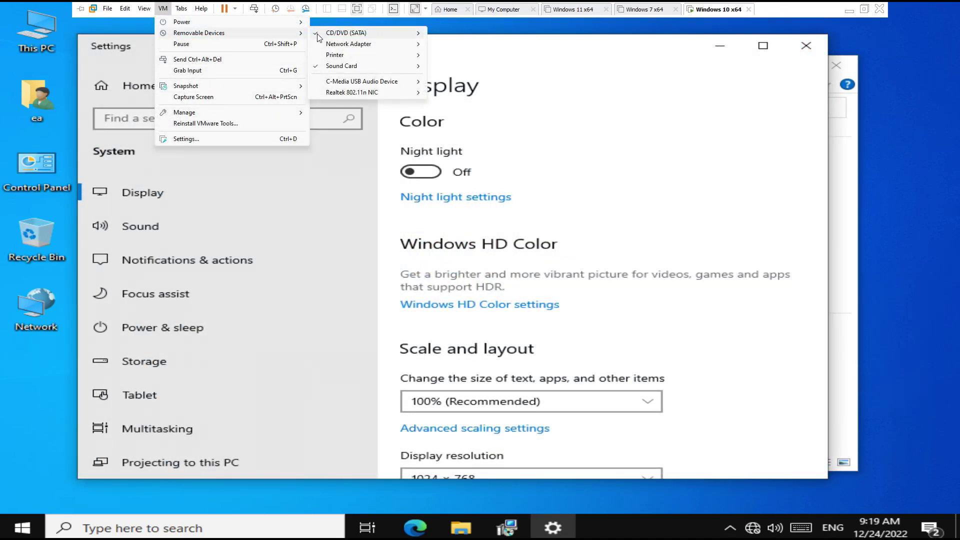
mouse_move(318, 38)
click(435, 45)
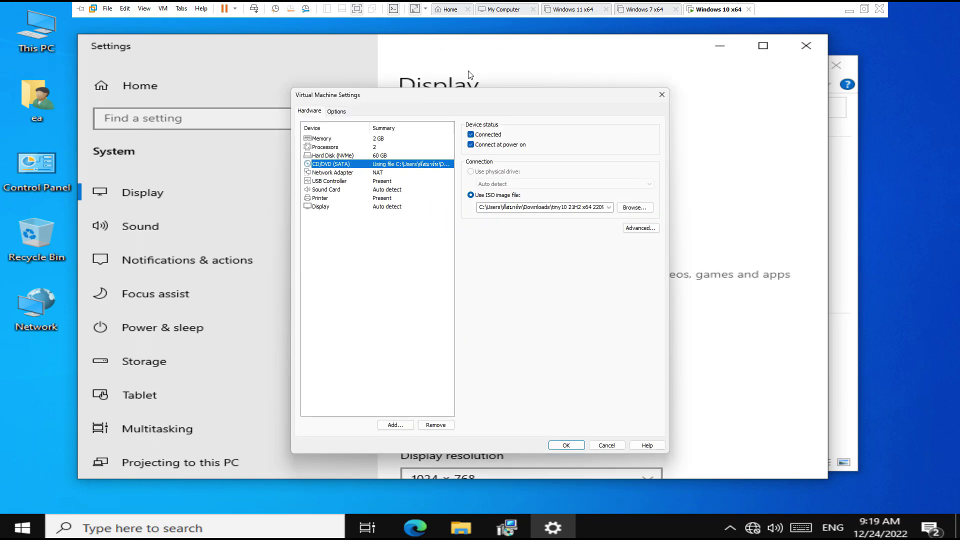
click(661, 95)
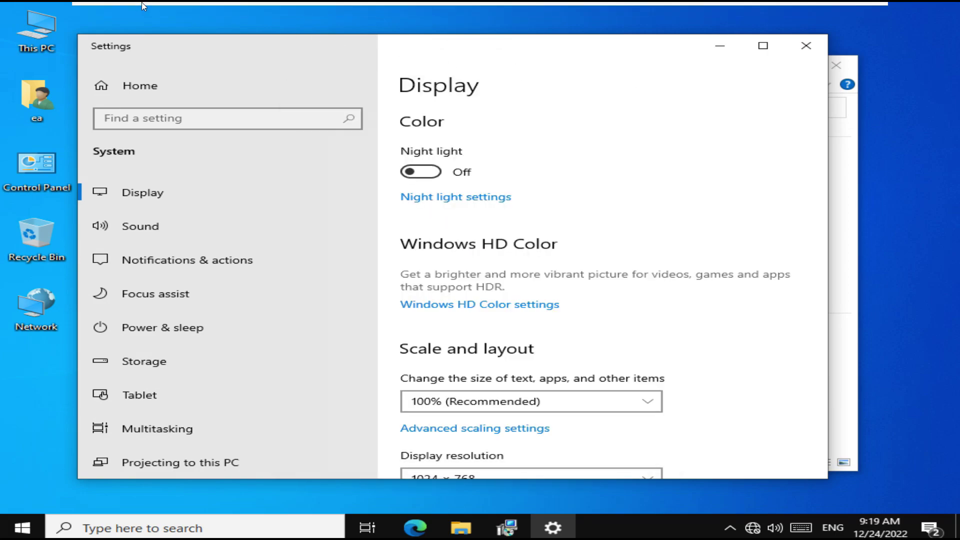
- Disconnect the virtual machine's CD/DVD (SATA) drive
click(153, 7)
mouse_move(200, 33)
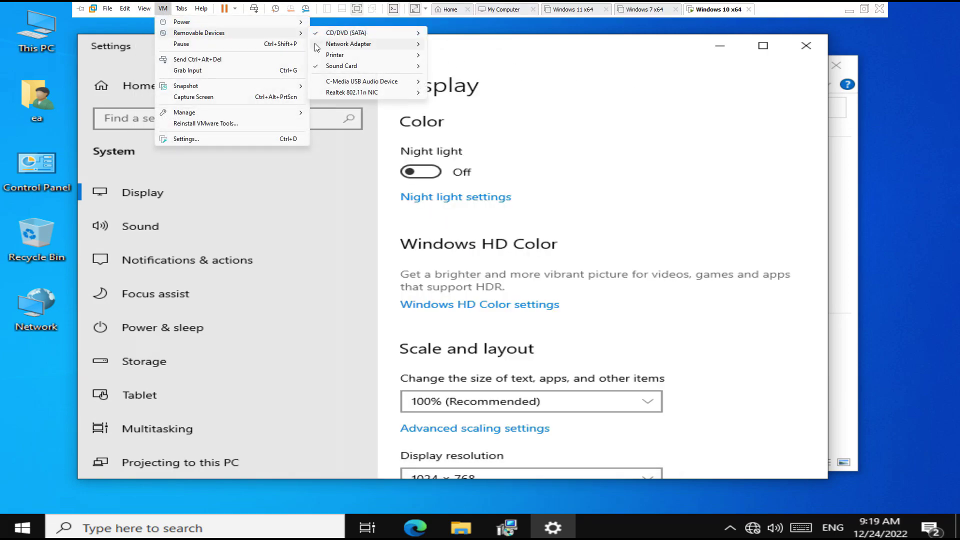
mouse_move(339, 37)
click(440, 34)
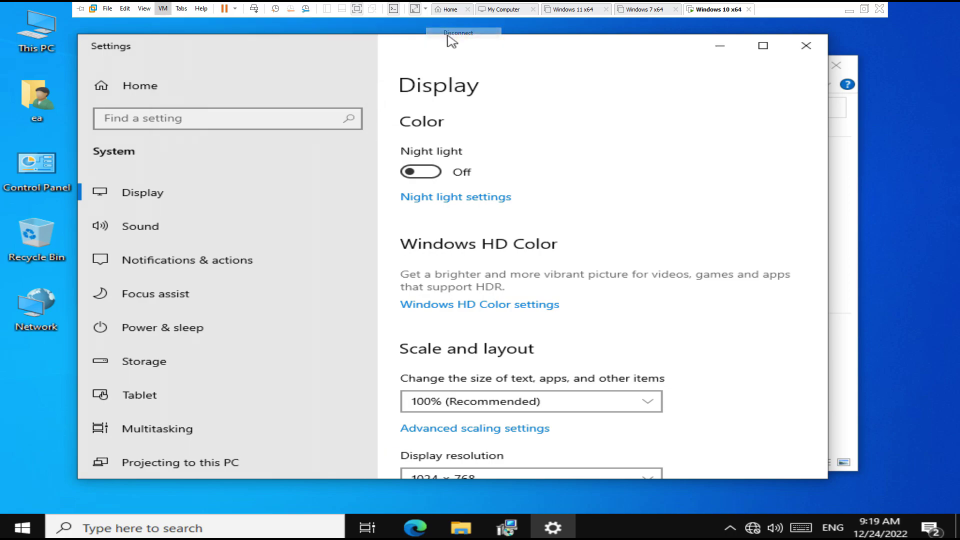
- Connect the virtual machine's network adapter
click(145, 8)
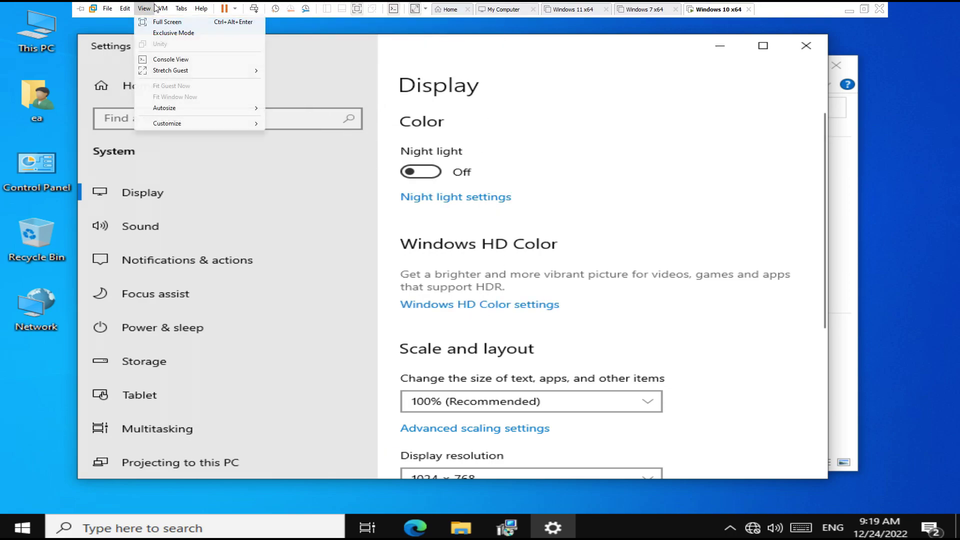
mouse_move(280, 33)
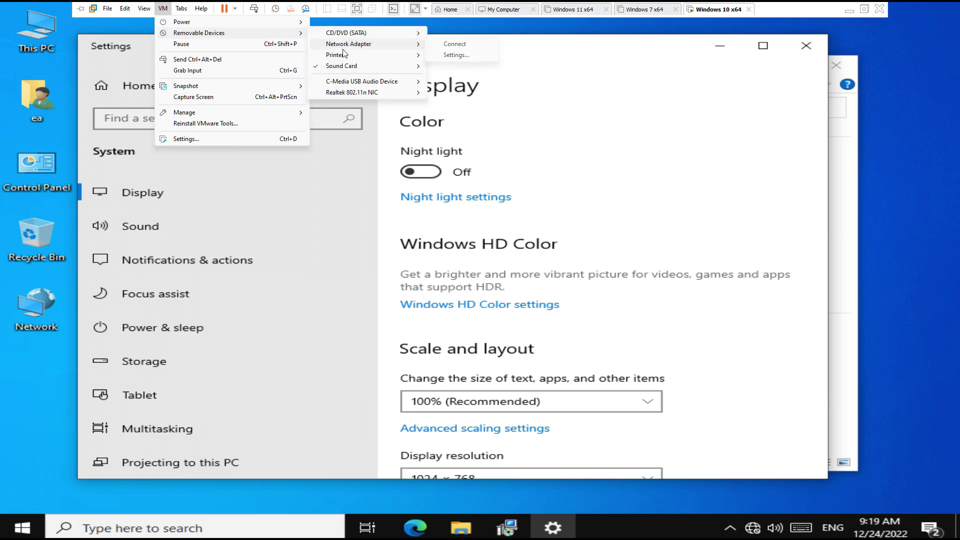
click(455, 44)
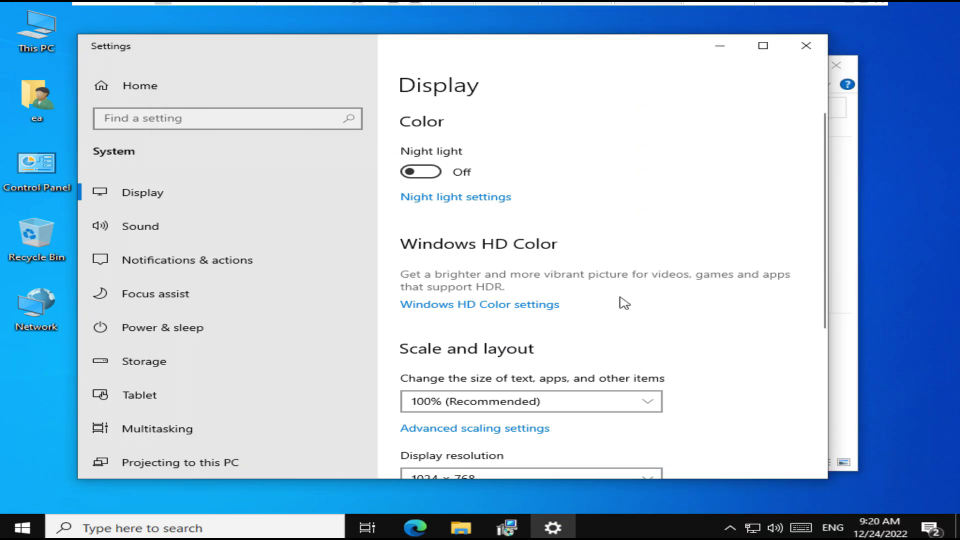
- Set the display resolution to 1920 × 1080, keep the changes, and restart Windows to complete the VMware Tools setup
scroll(575, 345, down, 3)
click(547, 345)
scroll(547, 346, up, 2)
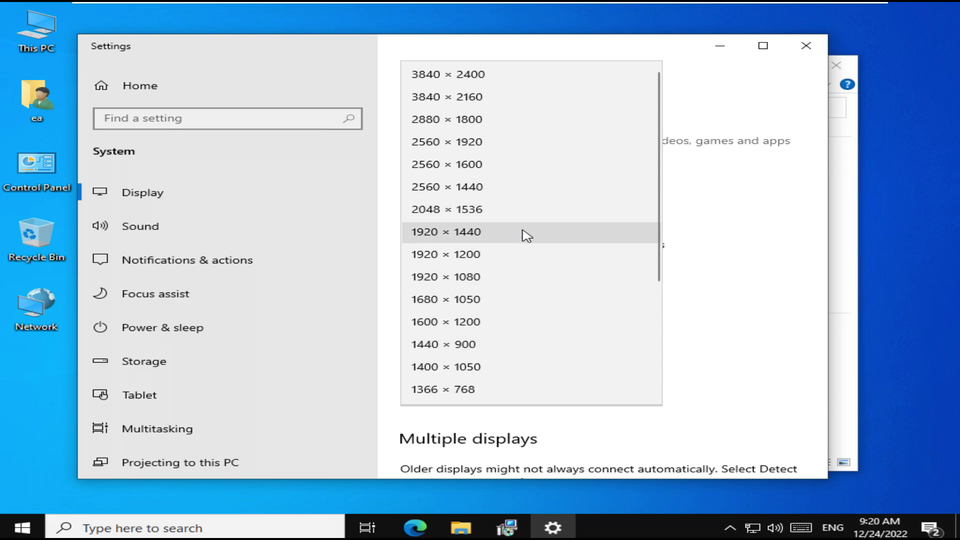
click(519, 277)
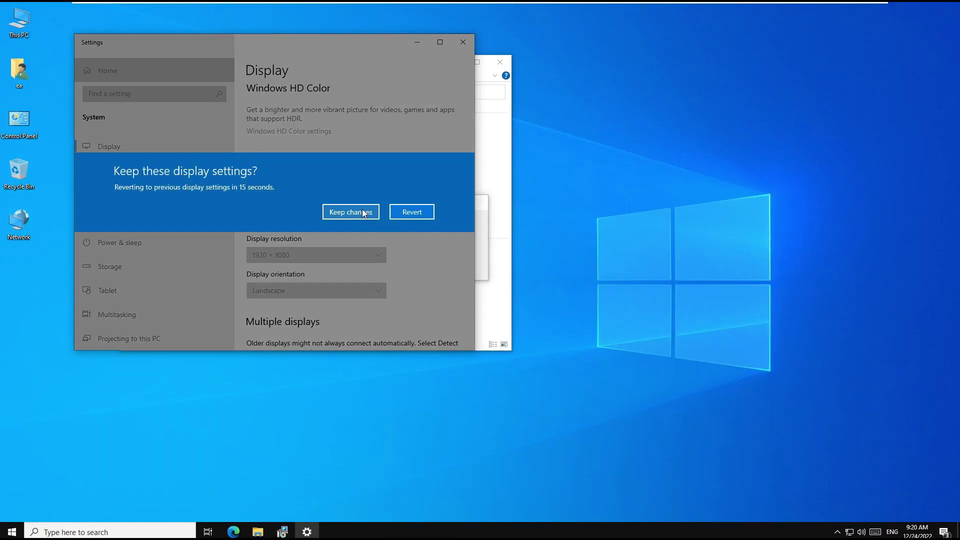
click(350, 212)
click(462, 42)
click(376, 270)
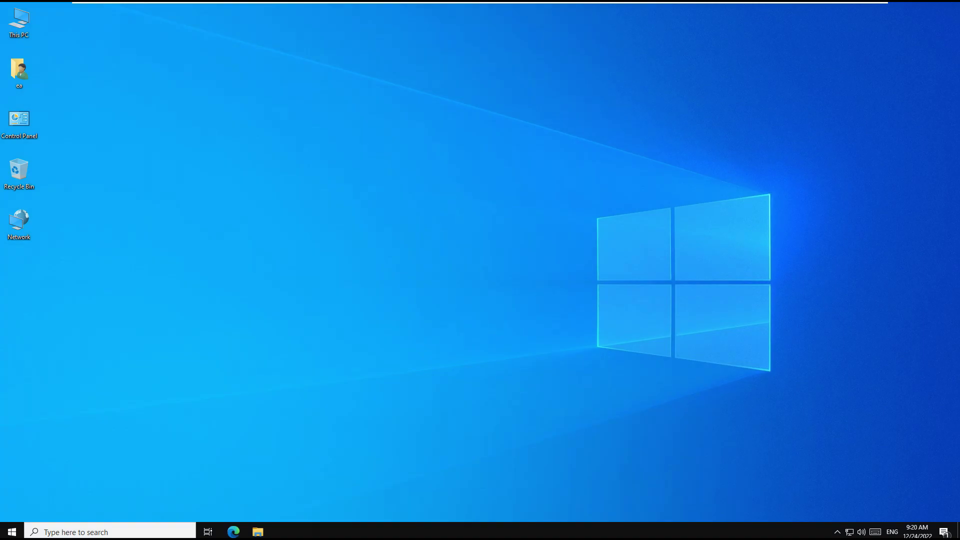
click(917, 531)
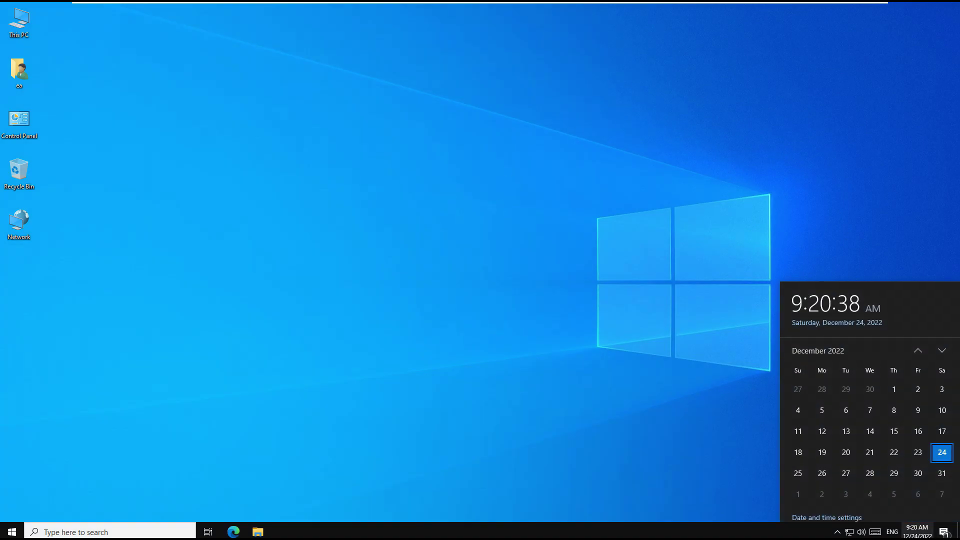
click(943, 532)
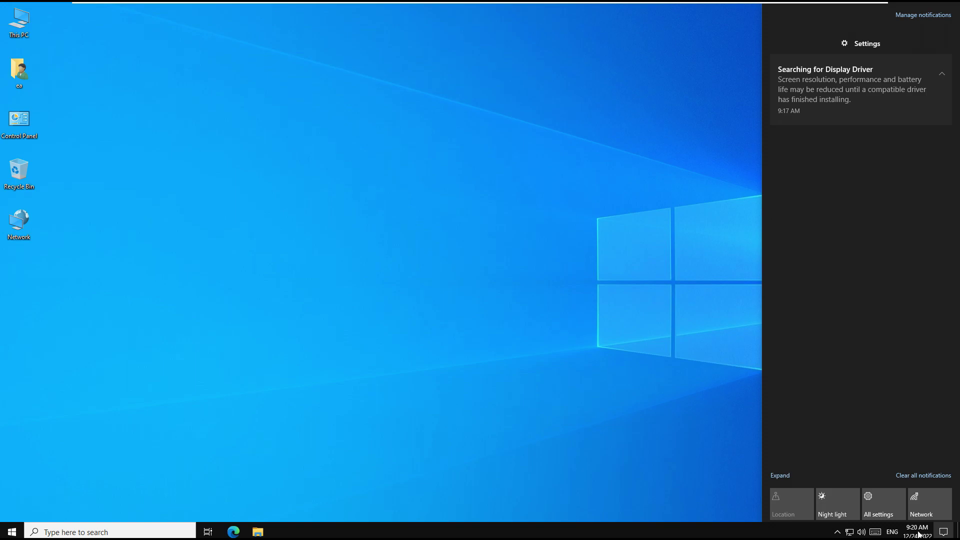
click(787, 467)
click(645, 457)
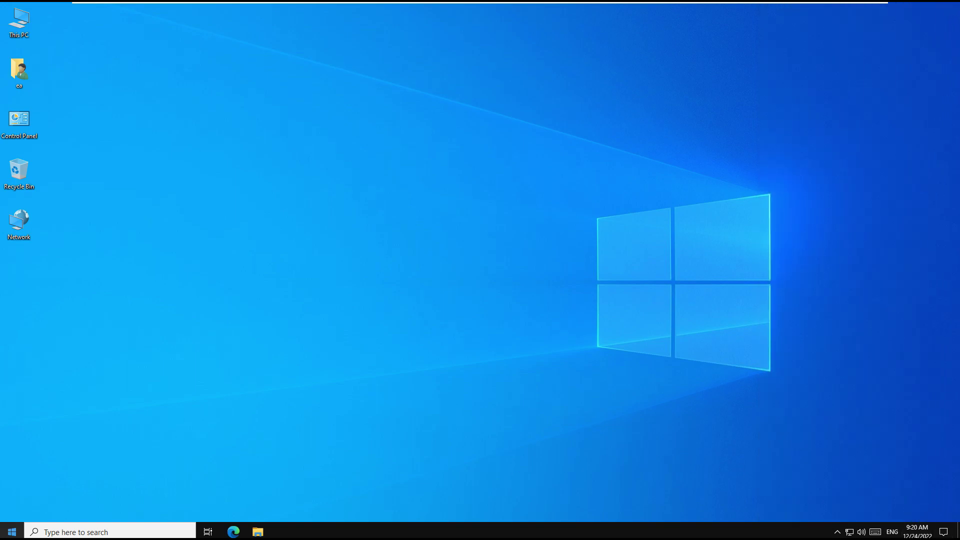
- Set the regional format to Thai (Thailand) in the Time & Language settings and close Settings
click(12, 532)
click(13, 489)
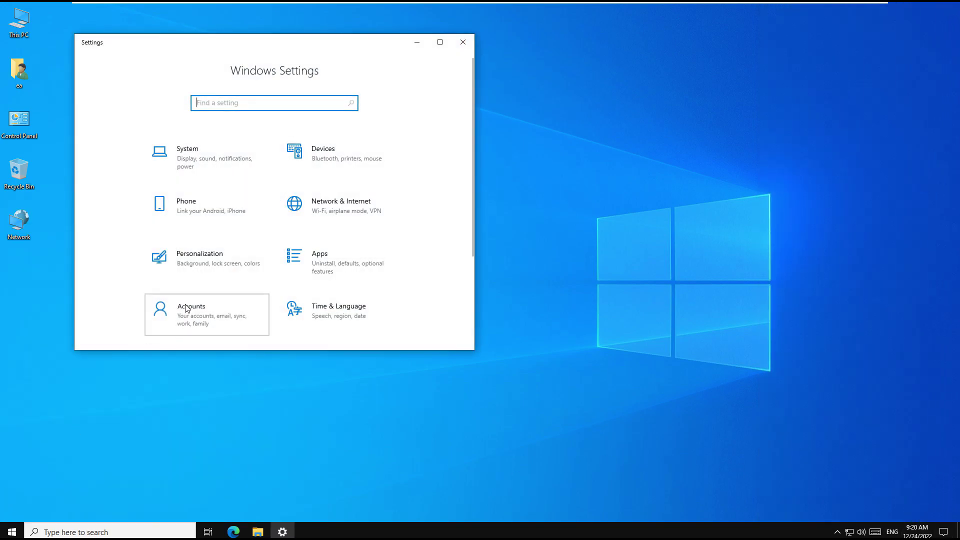
scroll(272, 240, down, 2)
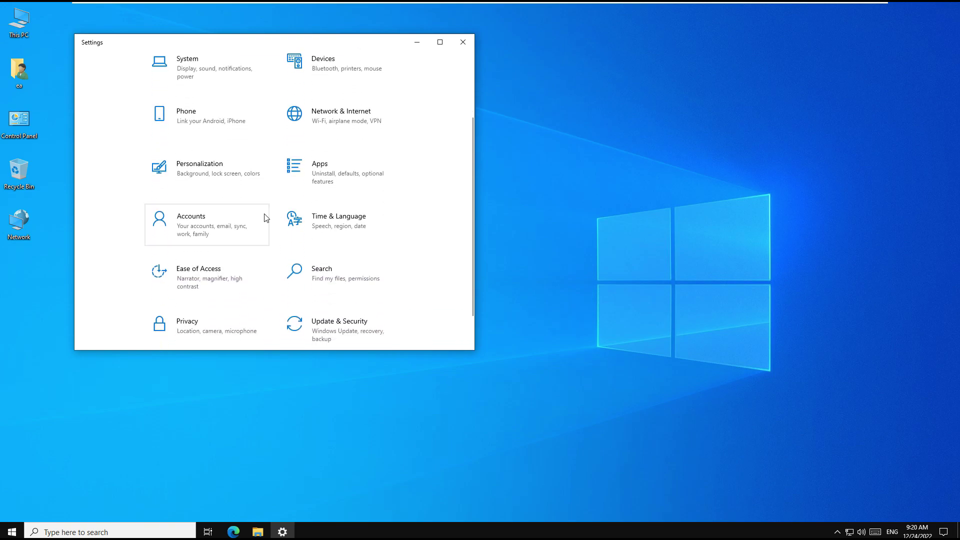
scroll(249, 176, down, 1)
click(335, 185)
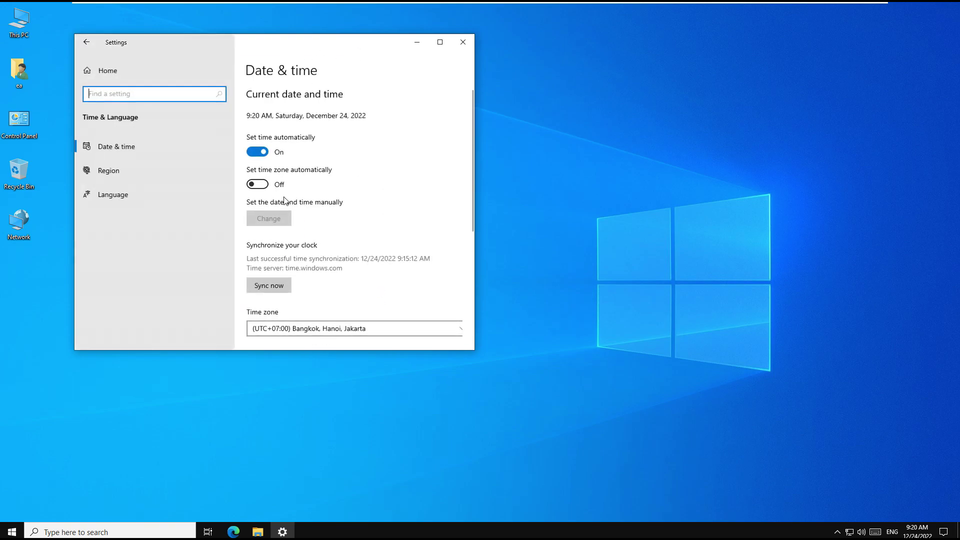
click(178, 170)
click(285, 201)
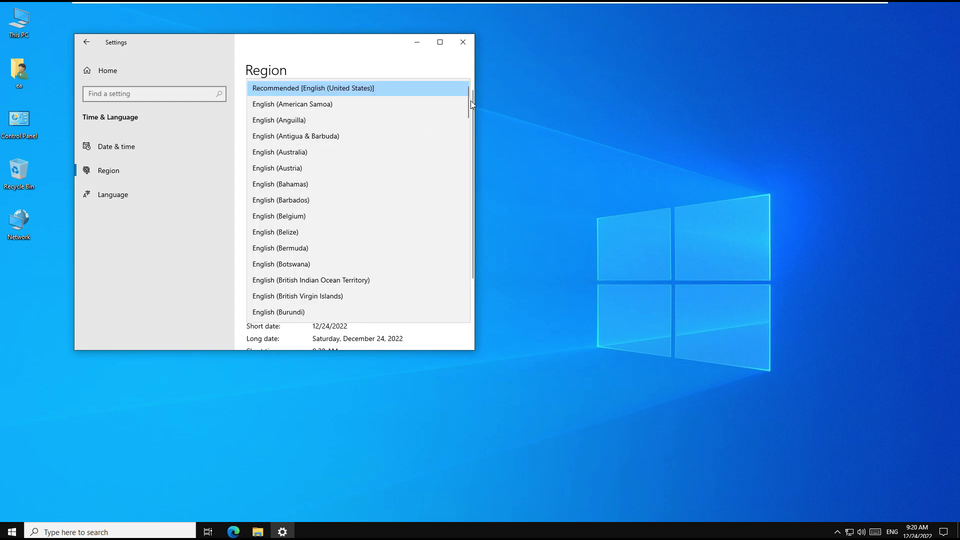
drag(464, 97, 464, 312)
click(264, 317)
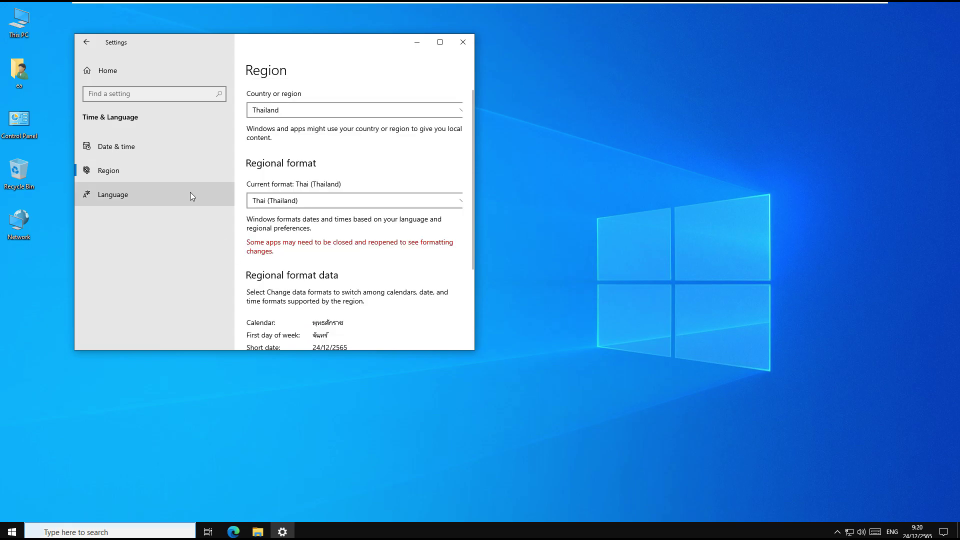
click(191, 192)
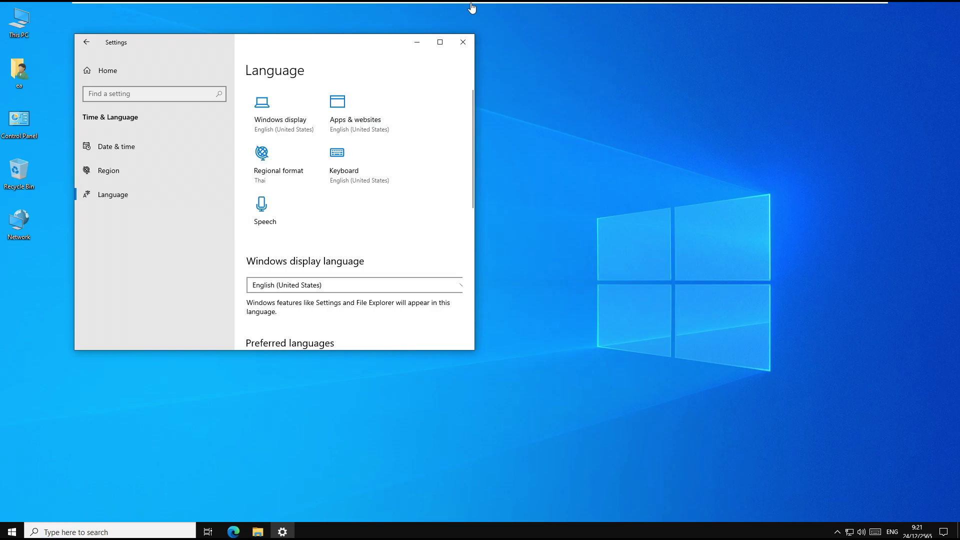
click(463, 42)
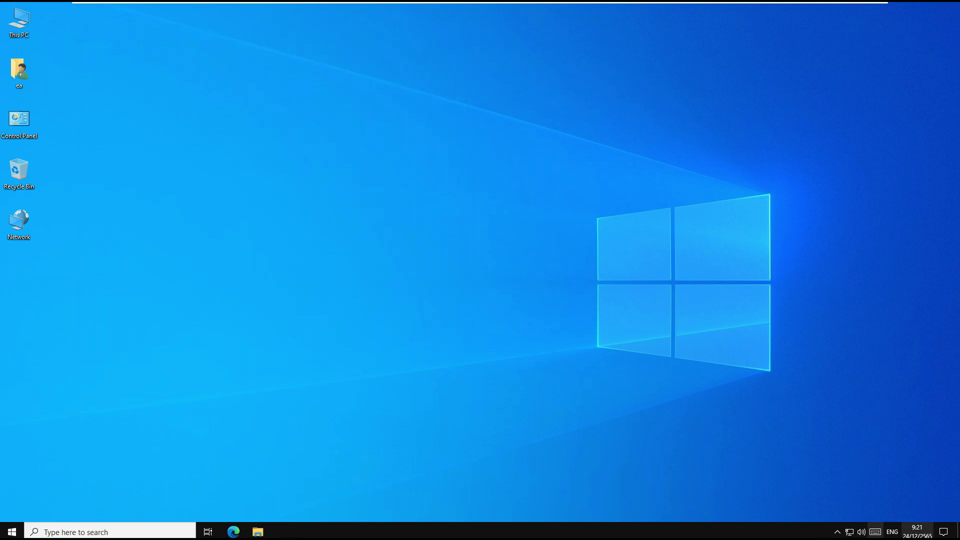
- Open the advanced keyboard settings through the language preferences and the spelling, typing and keyboard settings
click(893, 532)
click(894, 533)
click(895, 535)
click(887, 514)
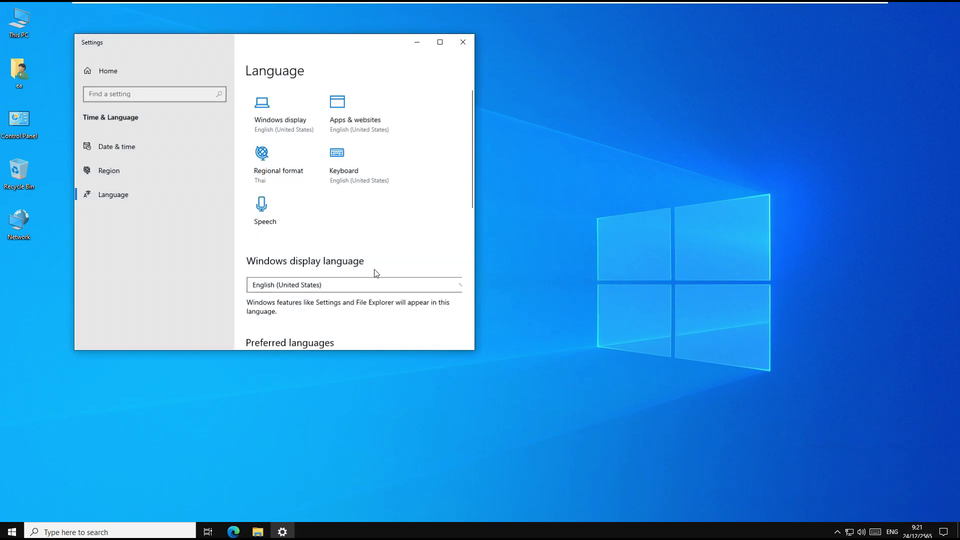
scroll(361, 276, down, 2)
scroll(361, 276, down, 4)
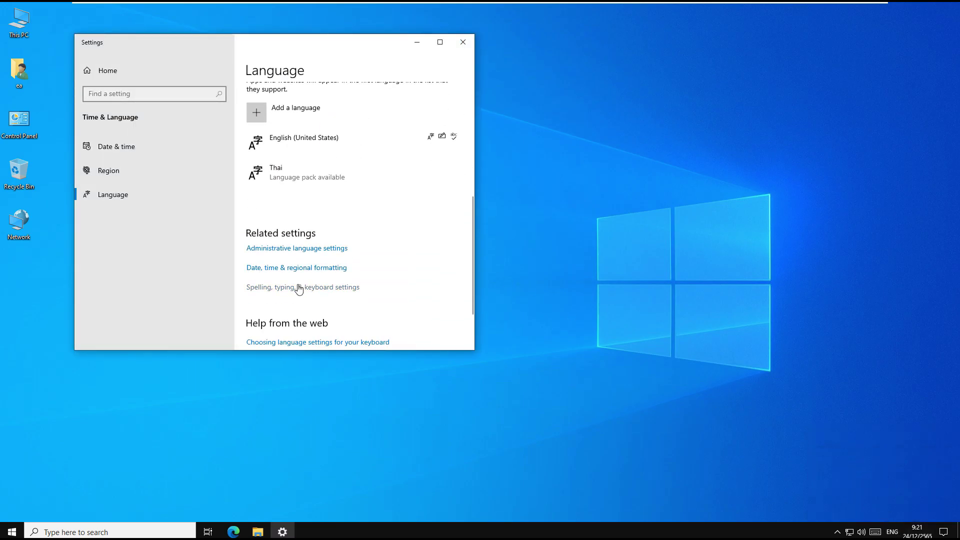
click(299, 290)
scroll(326, 250, down, 3)
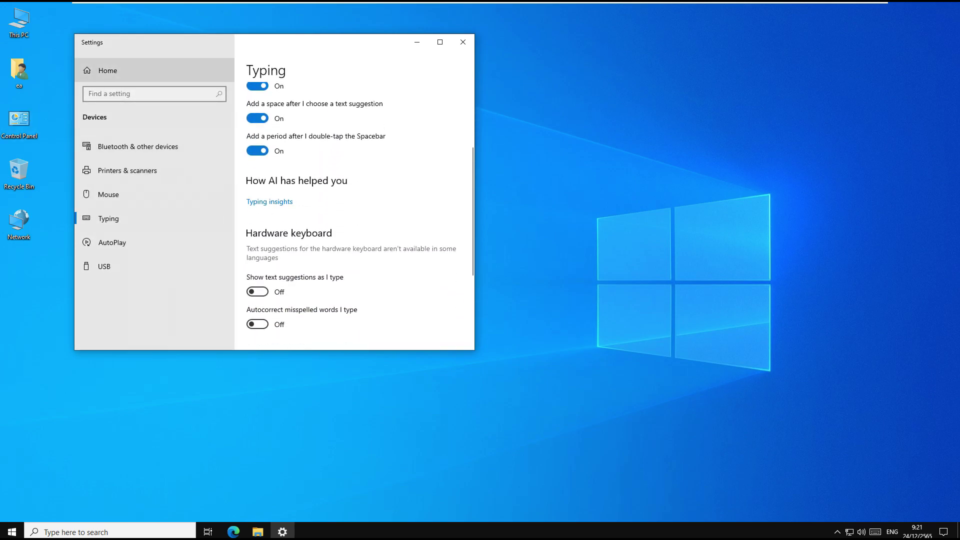
scroll(286, 224, down, 3)
click(277, 317)
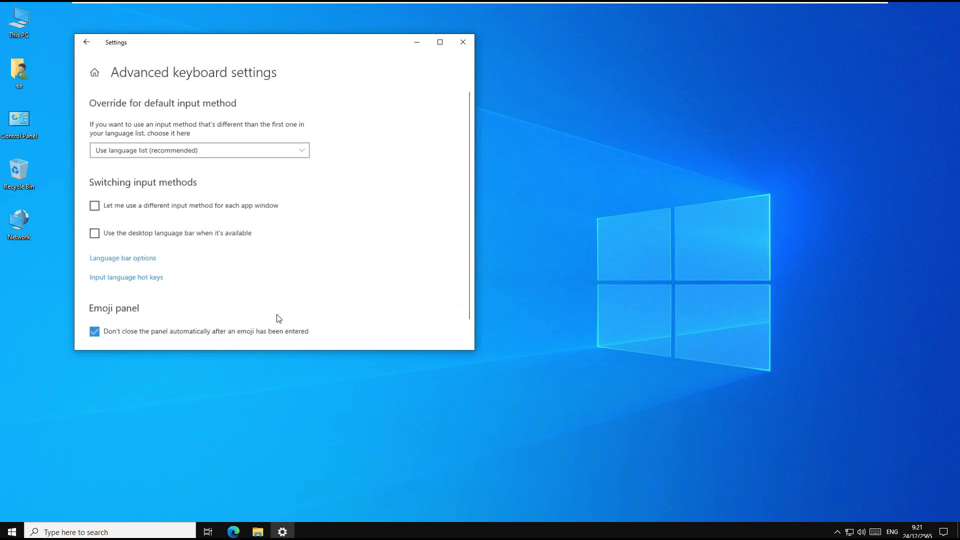
- Change the key sequence for switching input languages in the input language hot keys, apply it, and close Settings
click(152, 280)
click(200, 221)
click(125, 74)
click(200, 103)
click(203, 249)
click(151, 247)
click(467, 43)
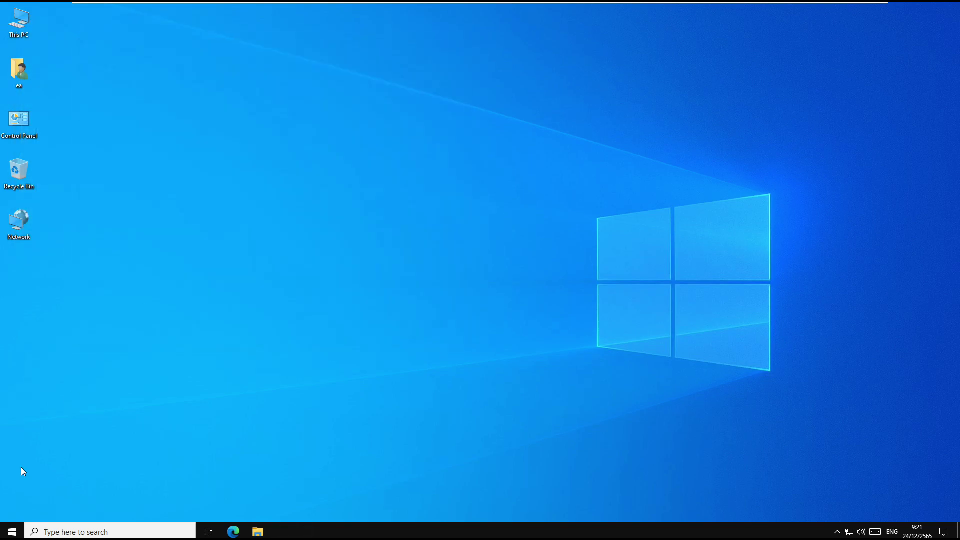
- Shut down Windows and take the virtual machine out of full screen
click(10, 531)
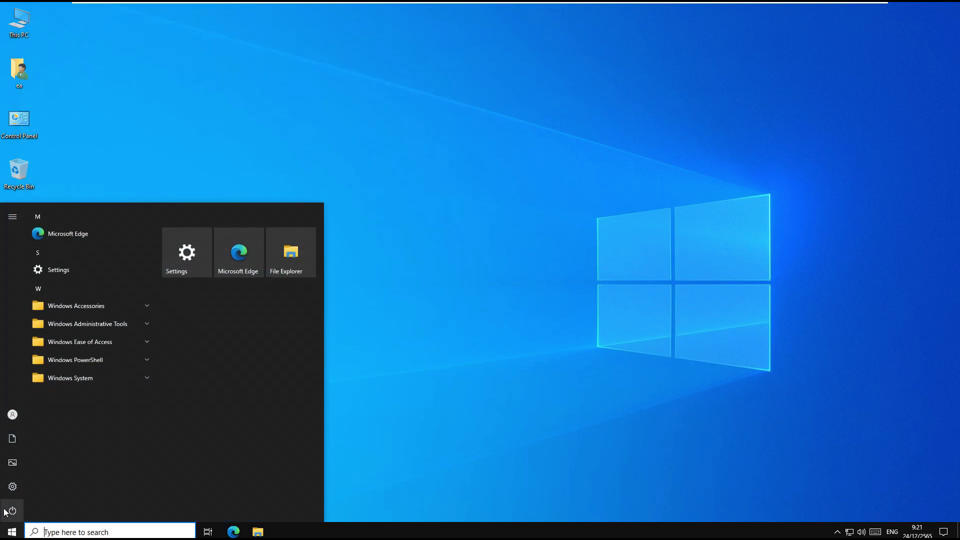
click(12, 510)
click(23, 473)
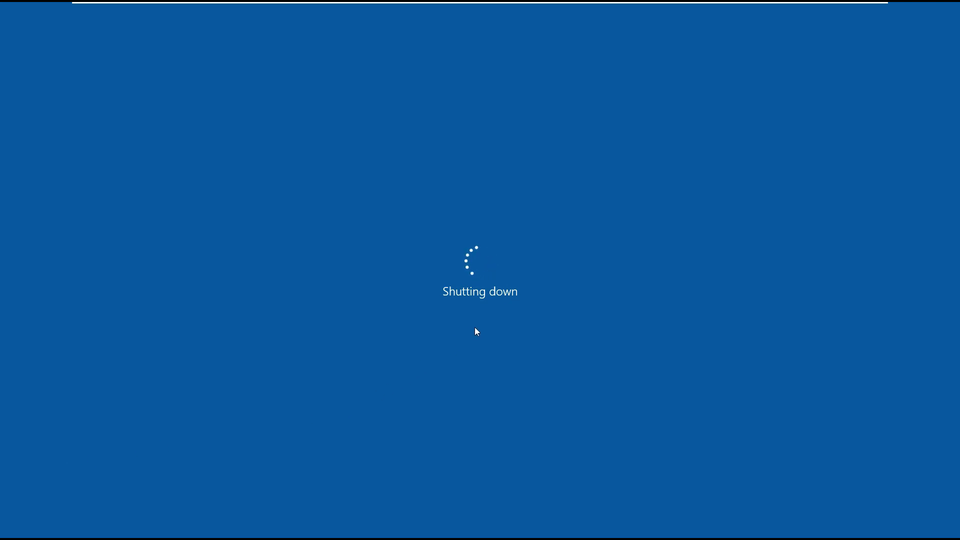
click(864, 8)
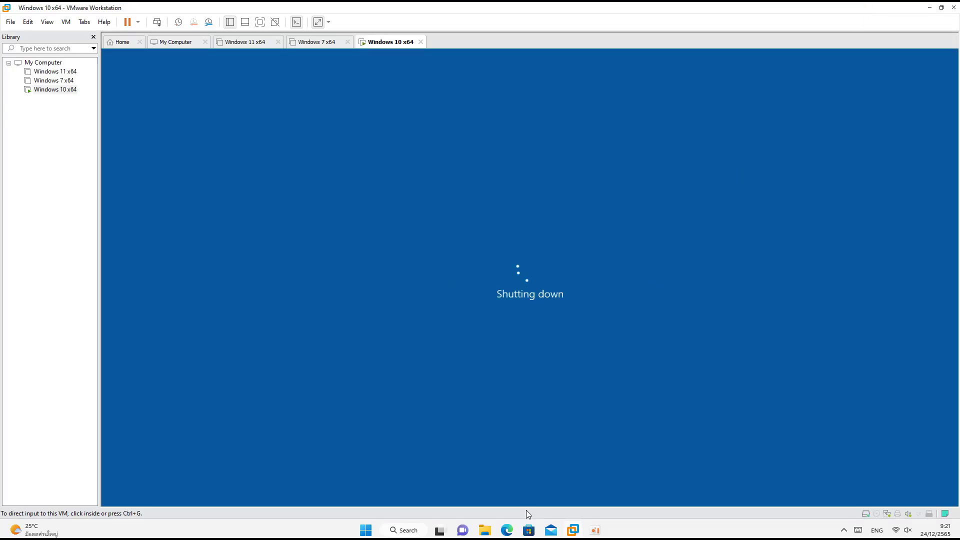